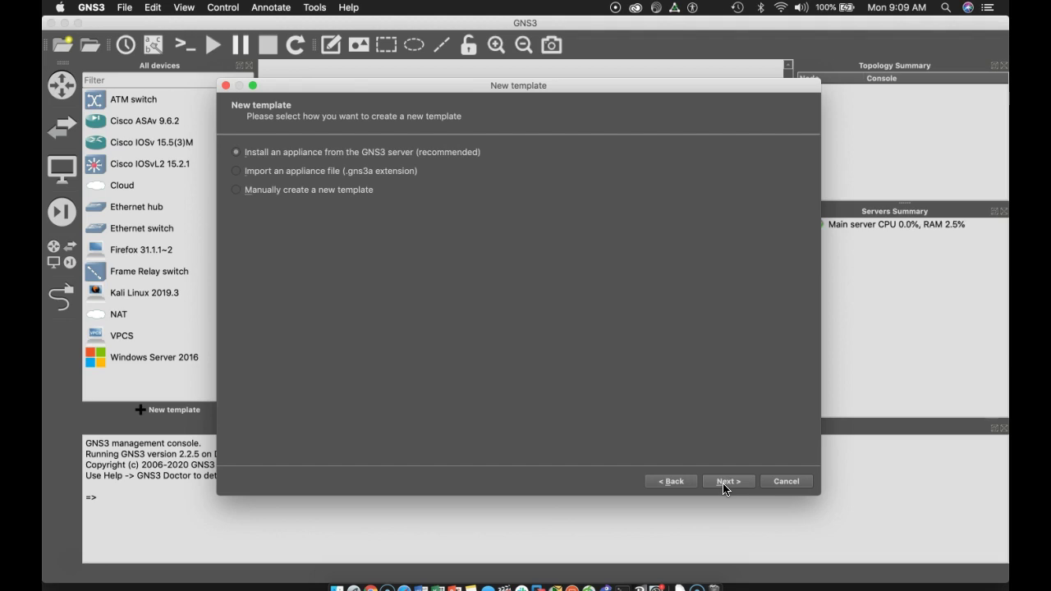
Step: Choose the Windows guest appliance from the GNS3 server's appliance list and start its installation
click(724, 486)
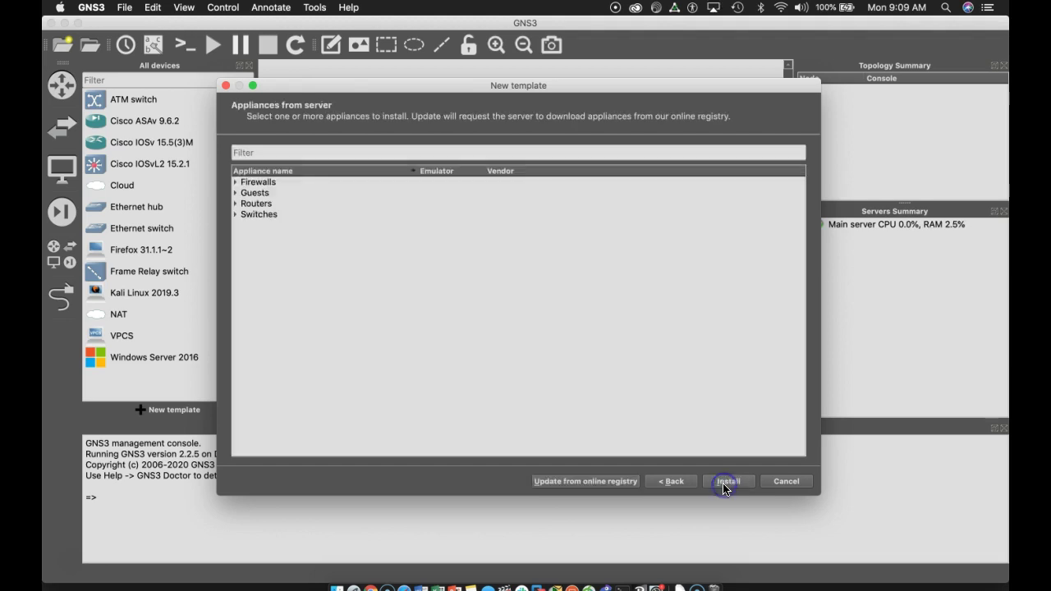
click(234, 192)
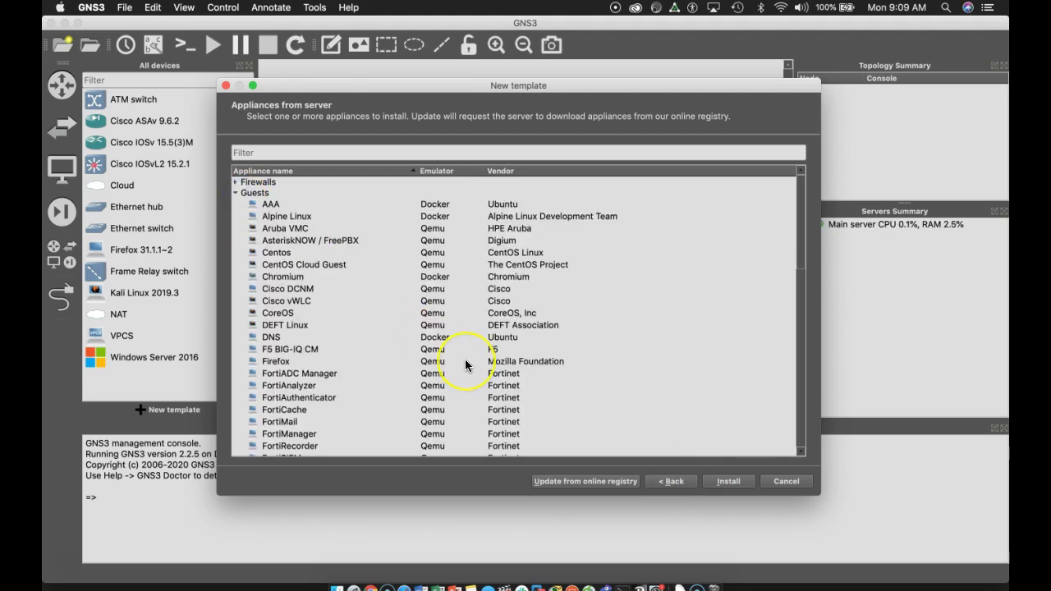
scroll(465, 365, down, 5)
scroll(464, 365, down, 2)
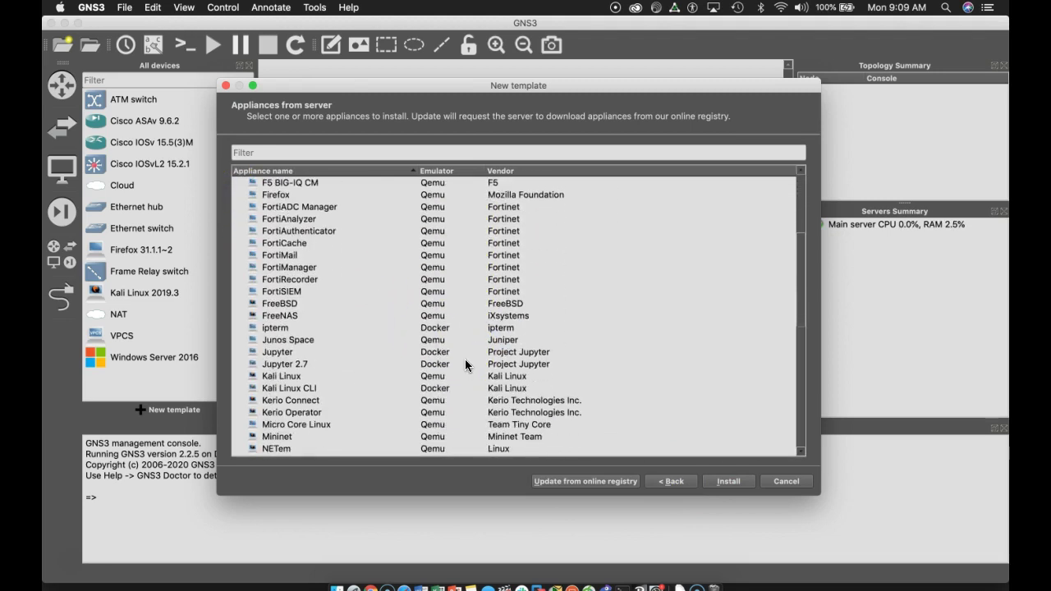
scroll(464, 359, down, 10)
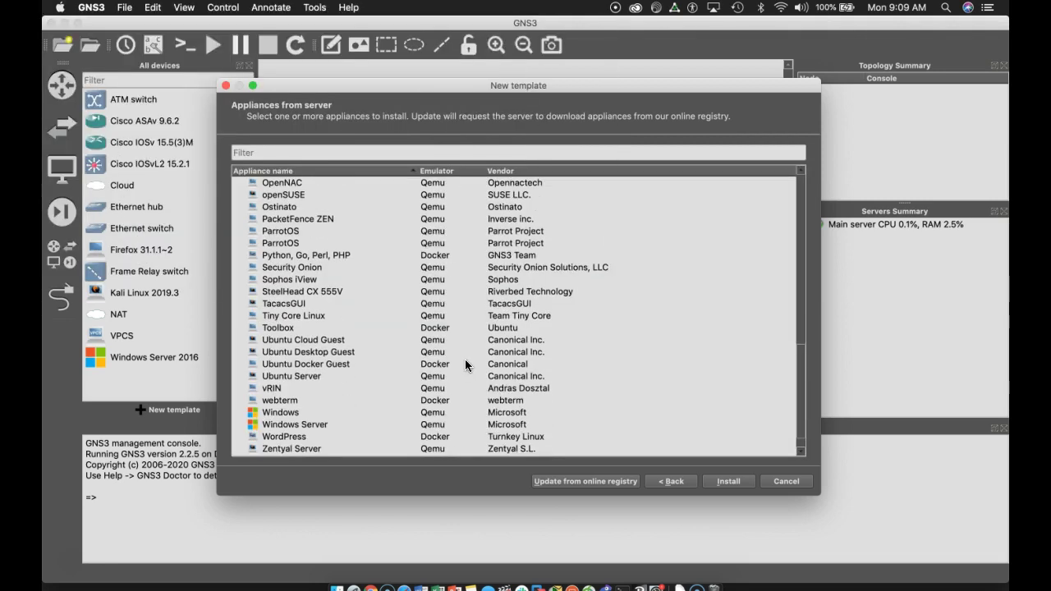
scroll(465, 365, down, 1)
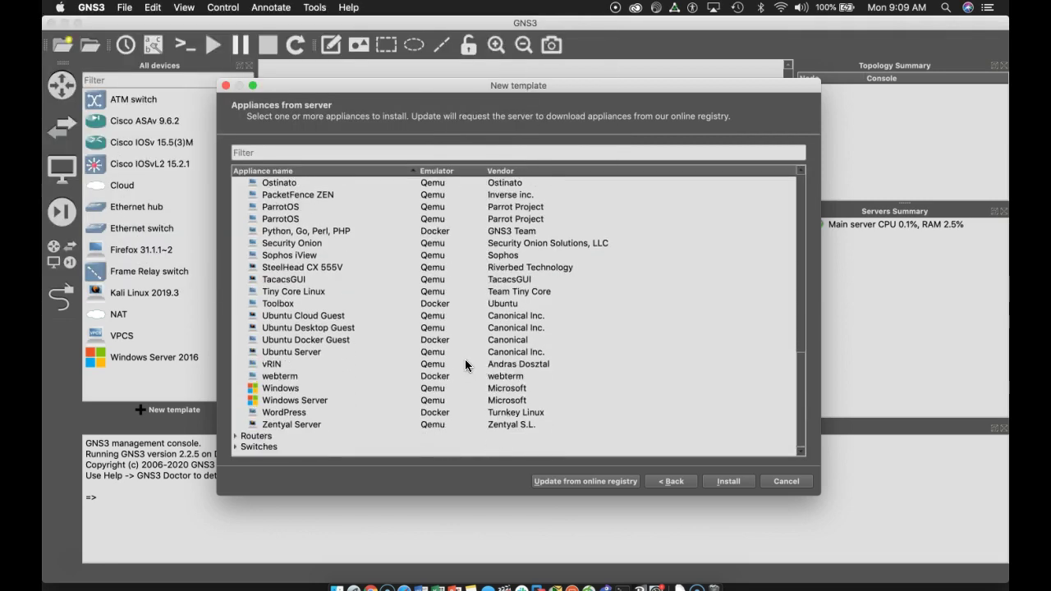
click(292, 389)
click(728, 483)
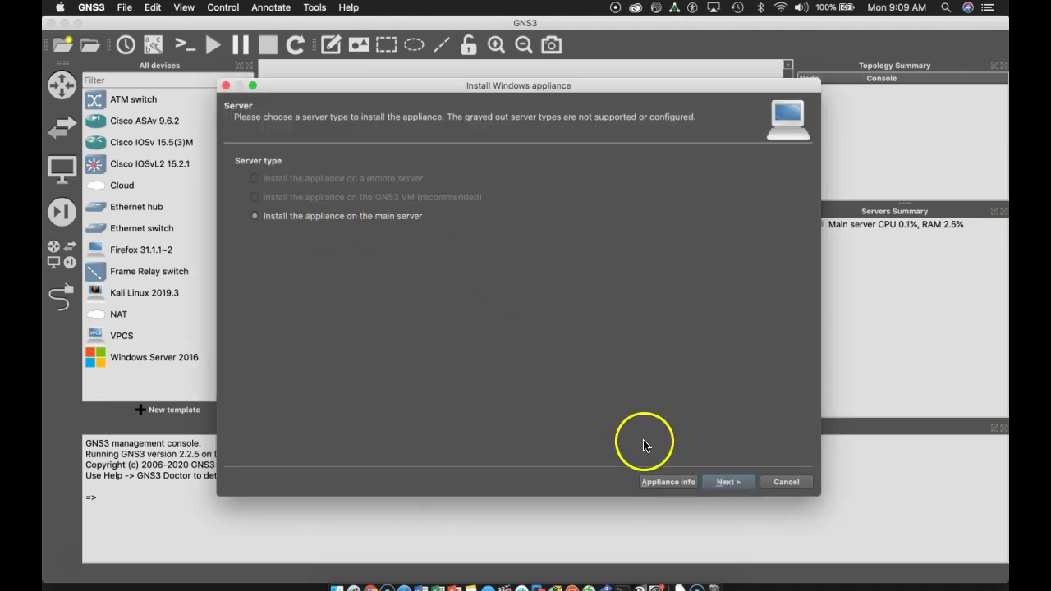
Step: Set the appliance to install on the main server with the Qemu binary /usr/bin/qemu-system-x86_64 (v3.1.0)
click(727, 483)
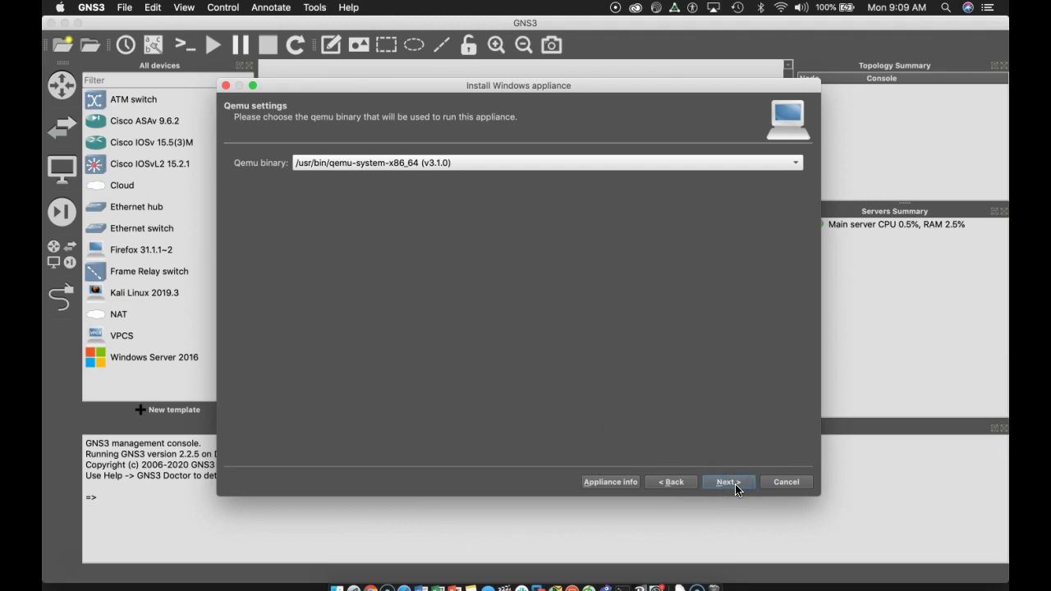
click(633, 219)
click(512, 197)
click(721, 480)
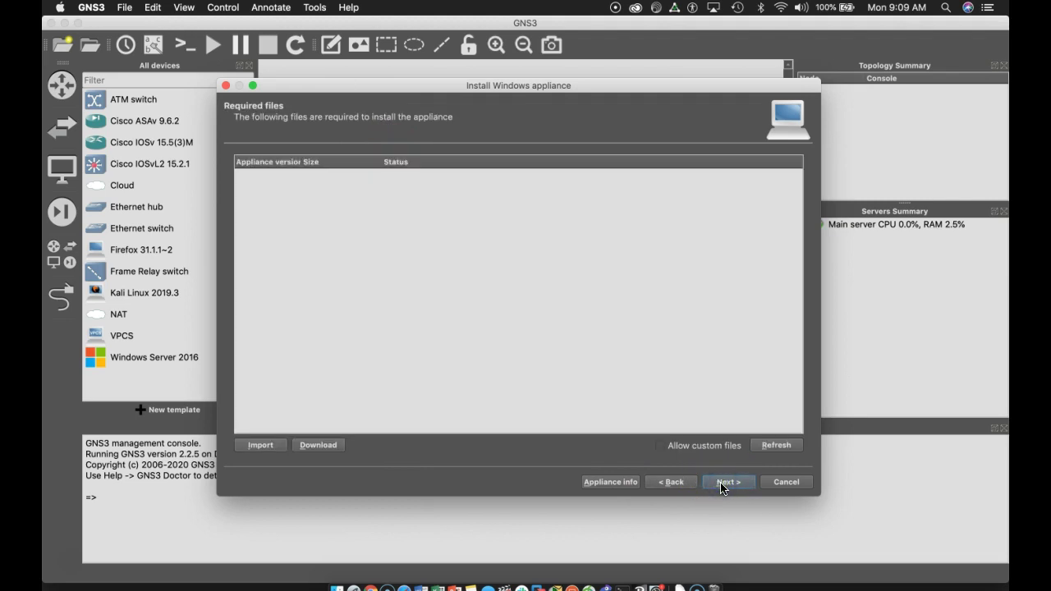
Step: View the download page for MSEdge-Win10-VMware-disk1.vmdk, close it, and refresh the required files list
click(692, 359)
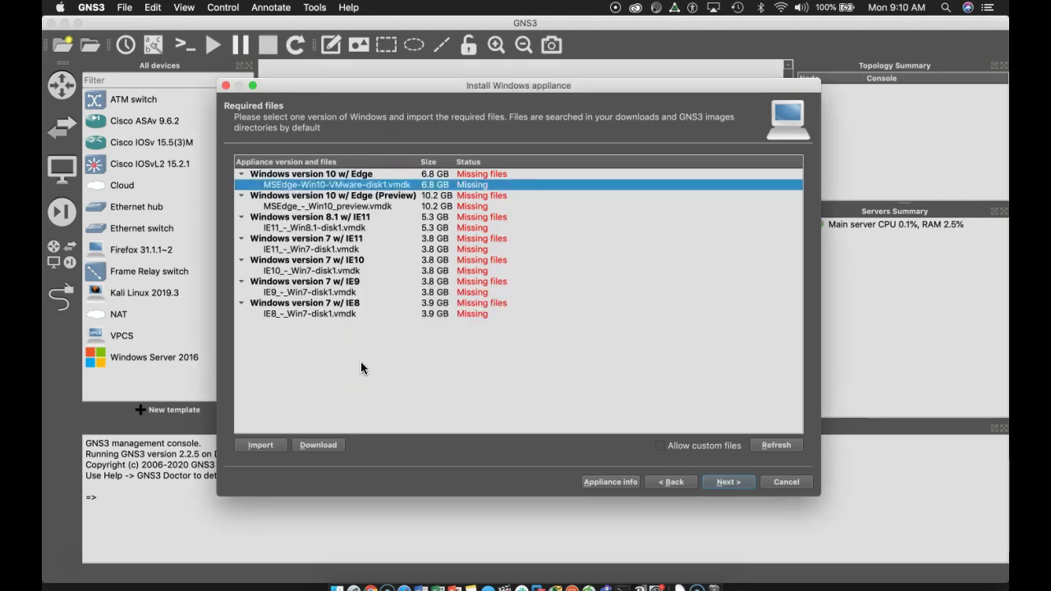
click(318, 449)
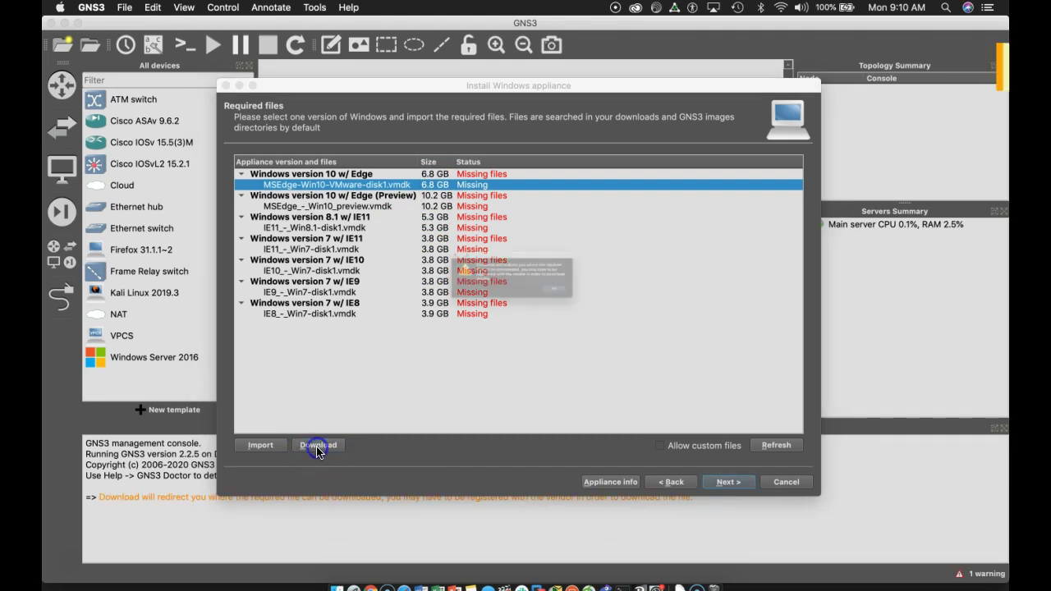
click(606, 312)
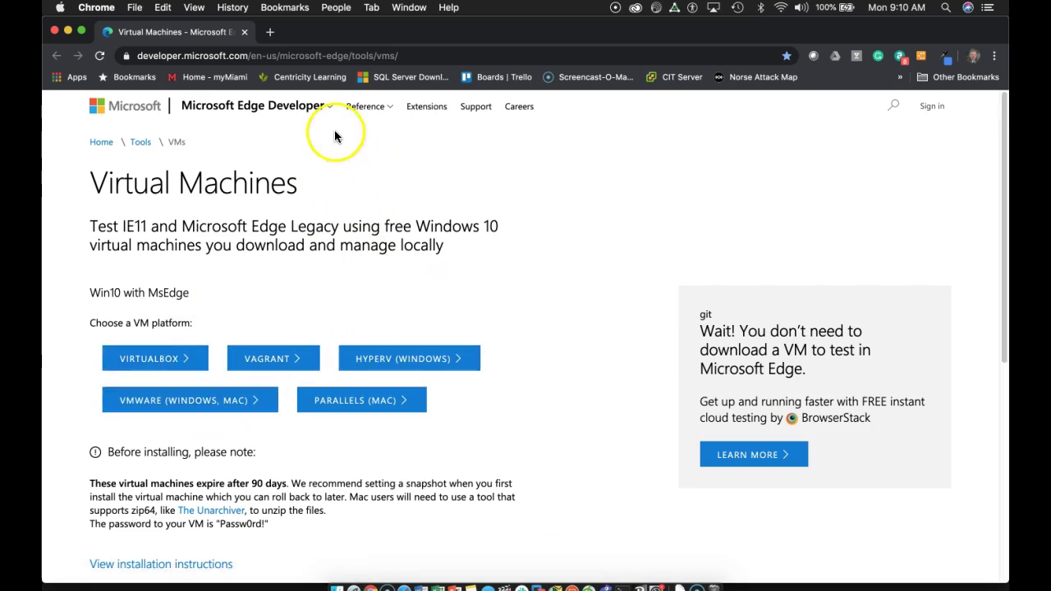
click(243, 31)
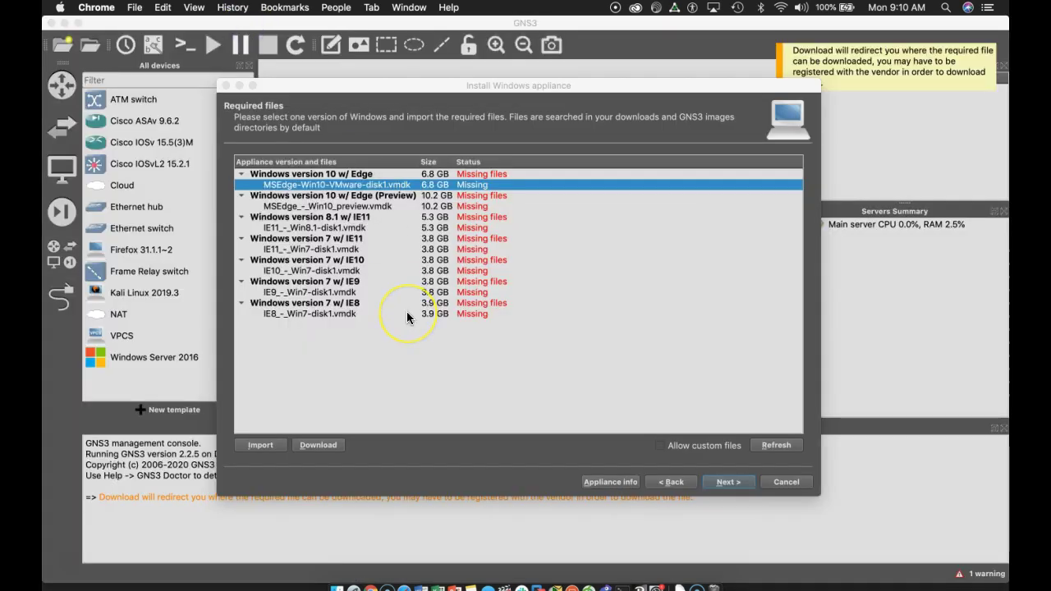
click(778, 447)
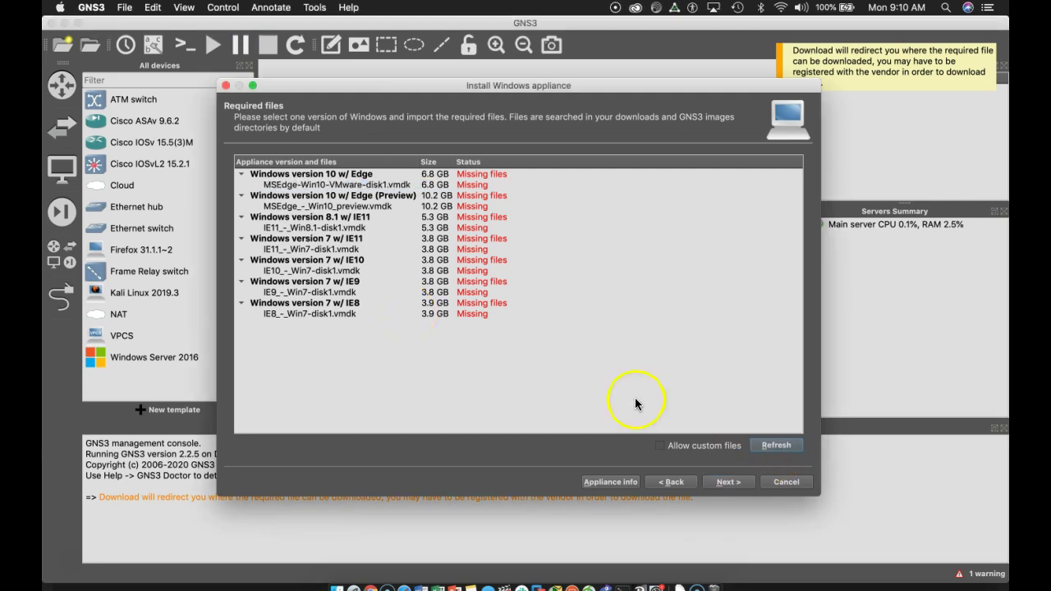
Step: Switch to Finder and expand MSEdge.Win10.VMware.zip in the Downloads folder, closing the Finder window when finished
click(73, 563)
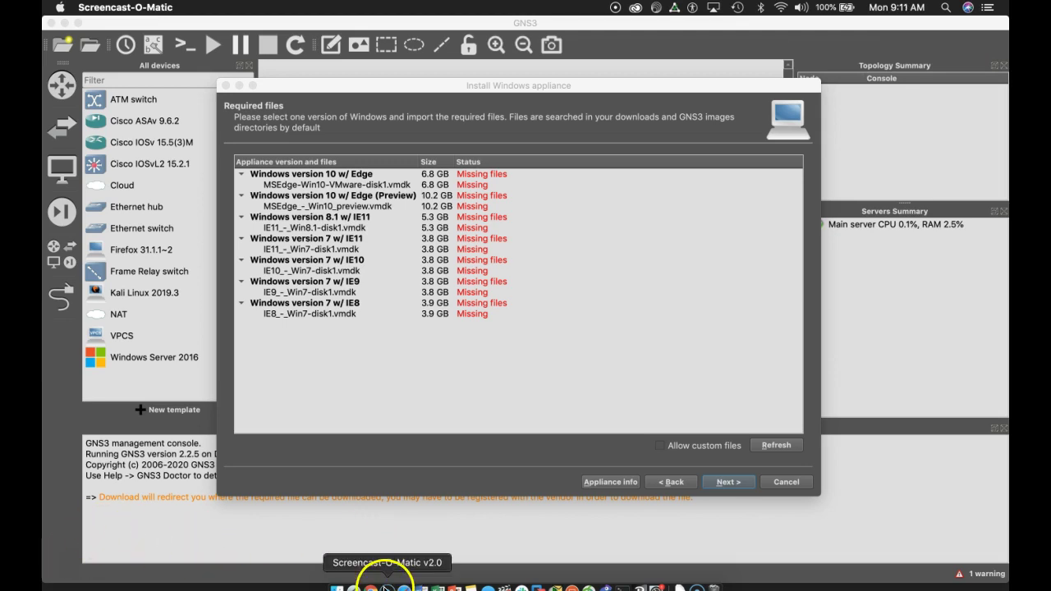
click(337, 587)
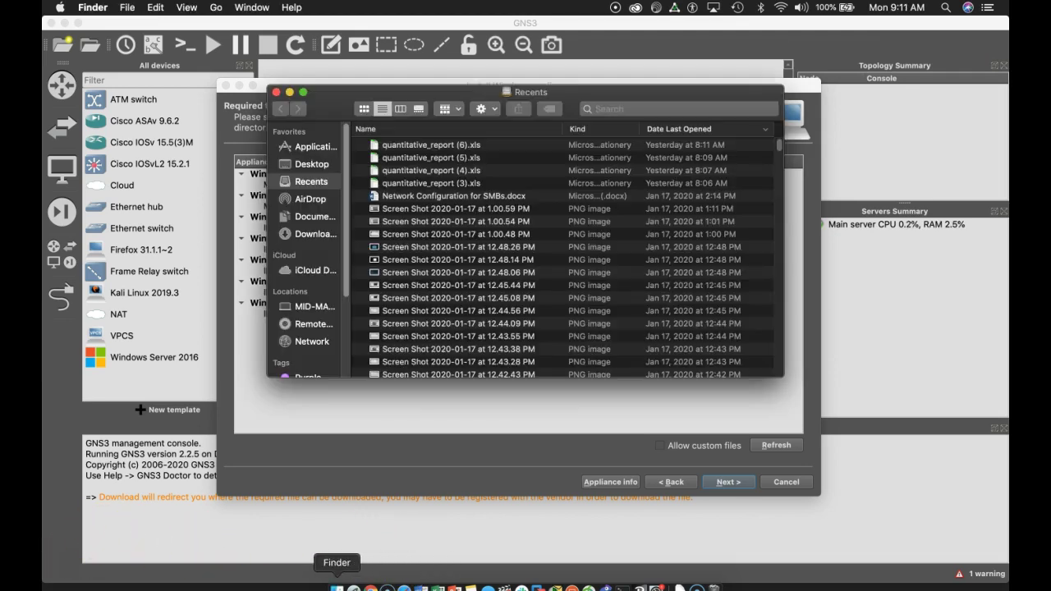
click(328, 216)
click(325, 236)
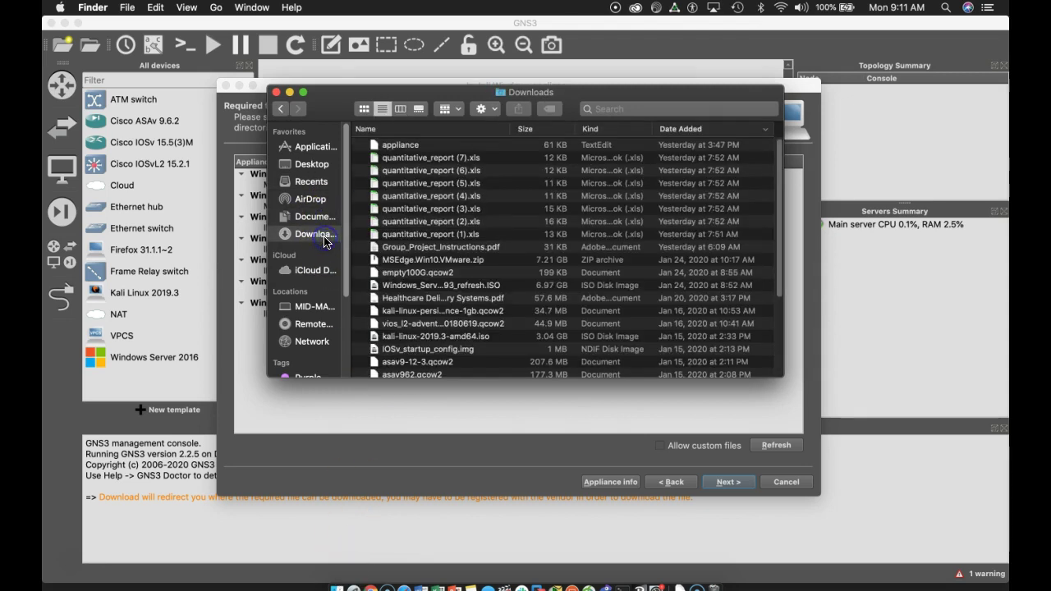
click(465, 263)
right_click(465, 264)
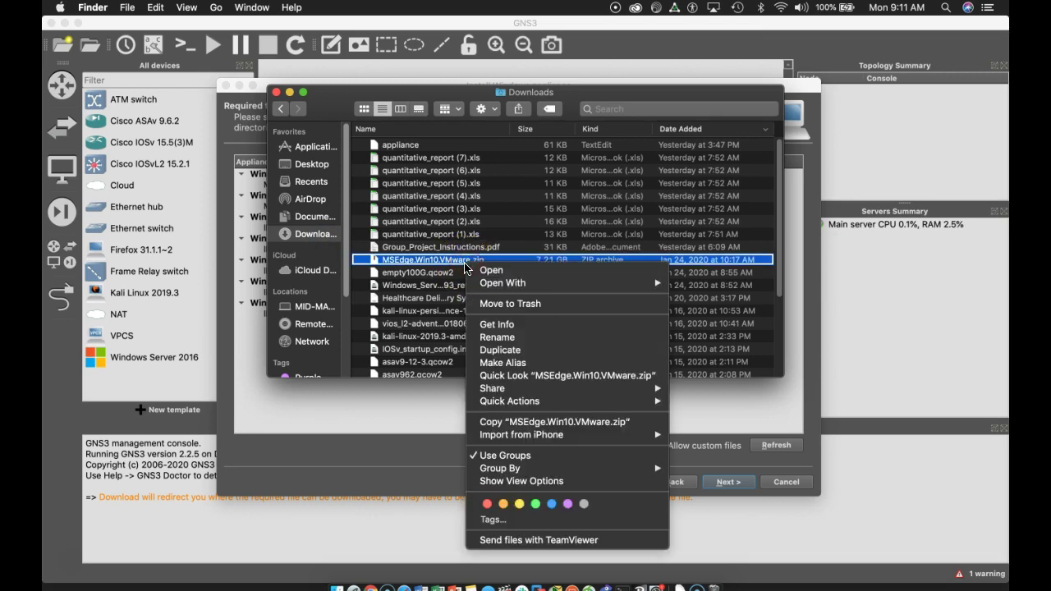
double_click(443, 263)
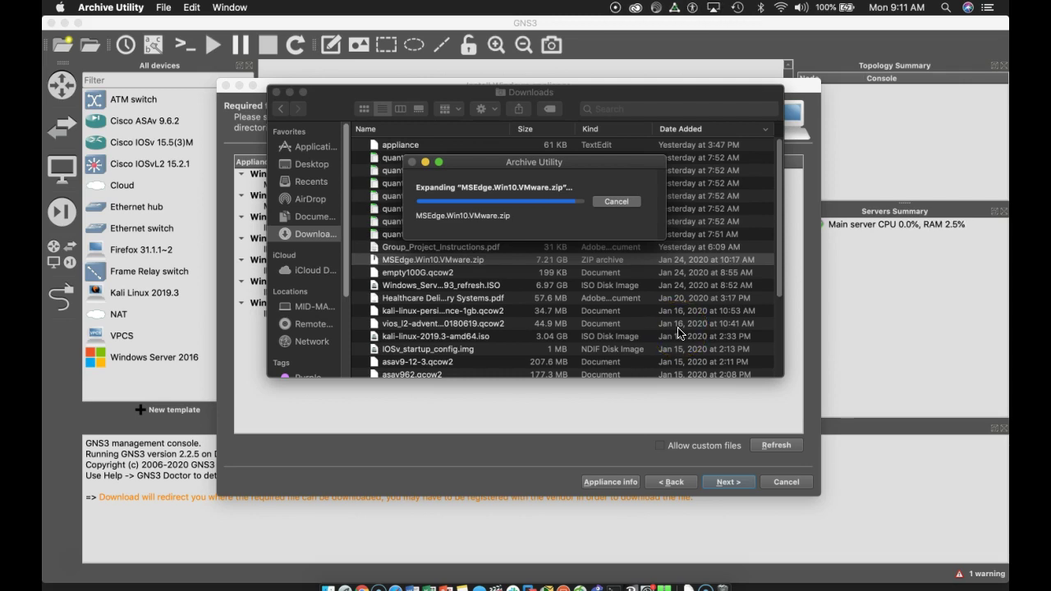
click(276, 92)
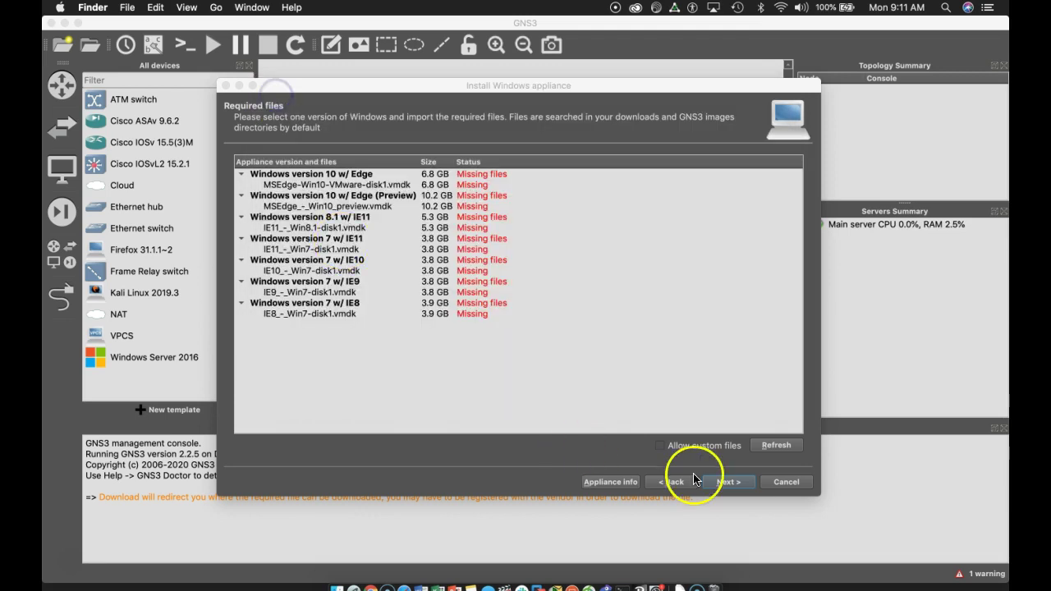
Step: Refresh the required files list and reload it by going back to the Qemu settings and advancing again
click(772, 445)
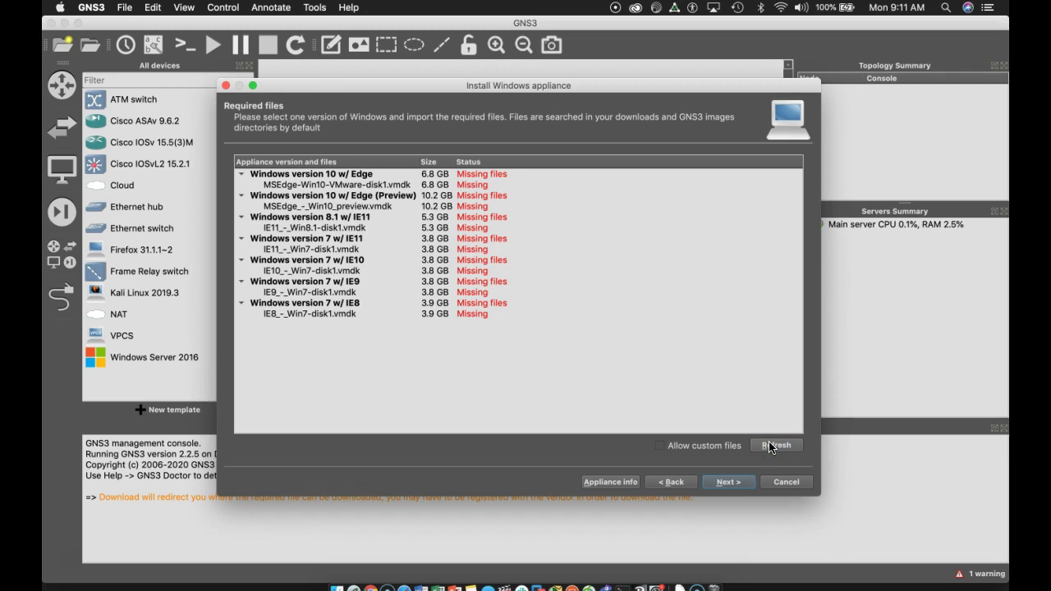
click(667, 484)
click(733, 482)
click(676, 484)
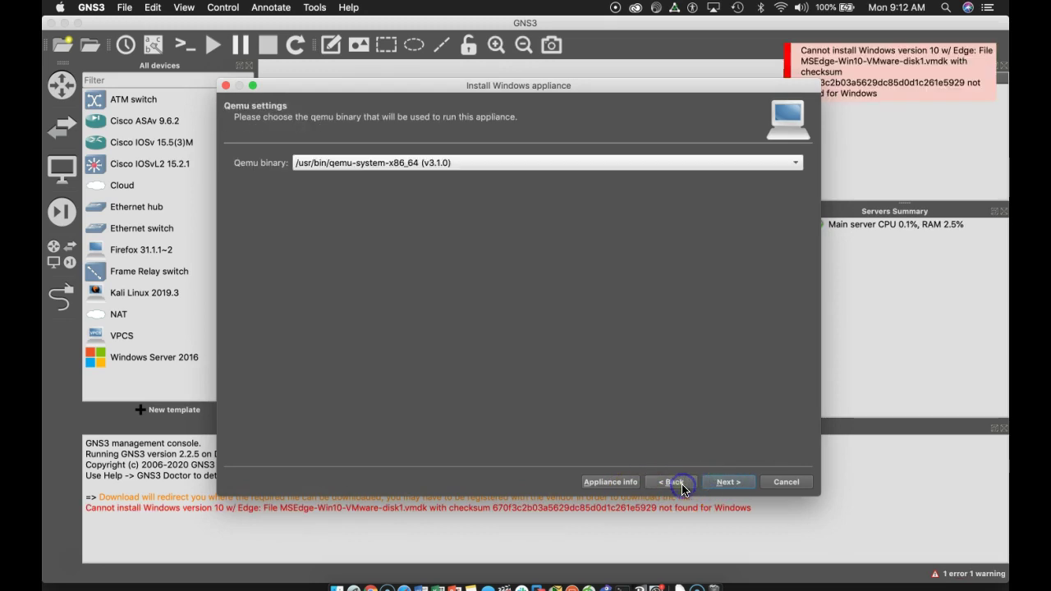
click(681, 486)
click(729, 485)
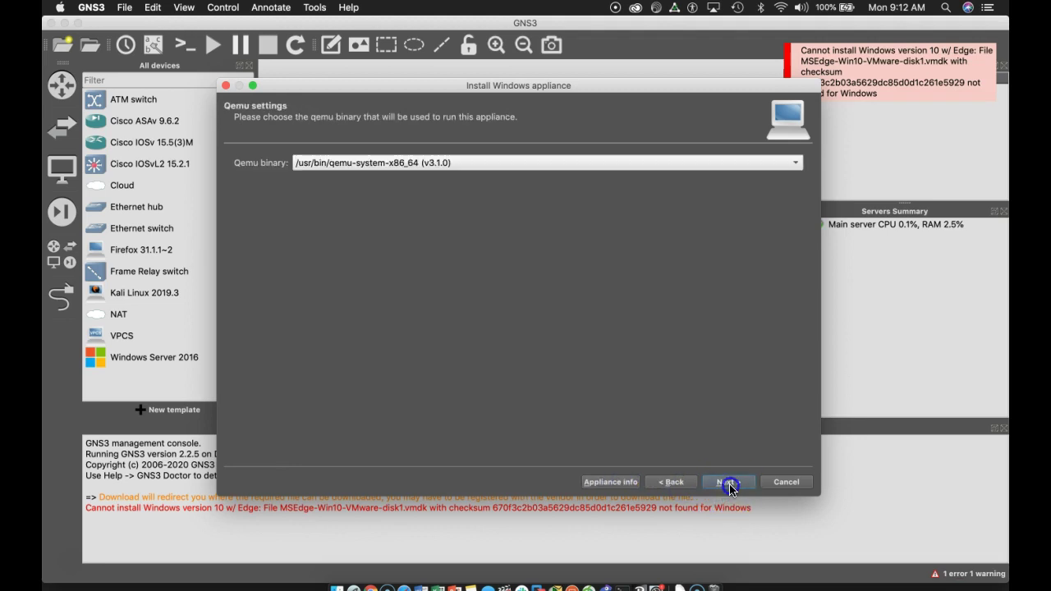
click(729, 485)
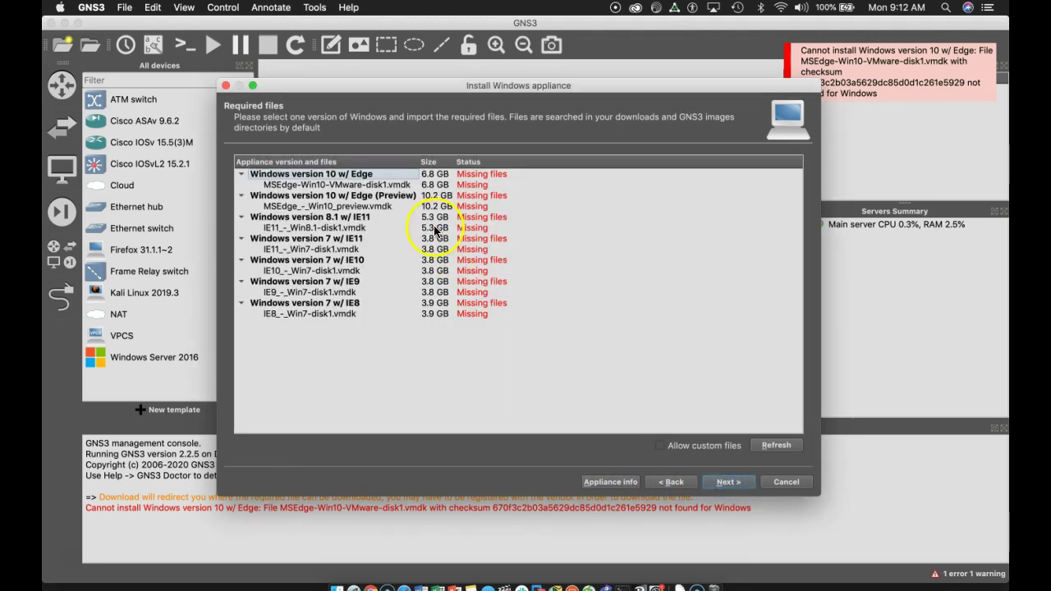
Step: Import MSEdge-Win10-VMware-disk1.vmdk from the Downloads folder as the required file for Windows version 10 w/ Edge
click(420, 185)
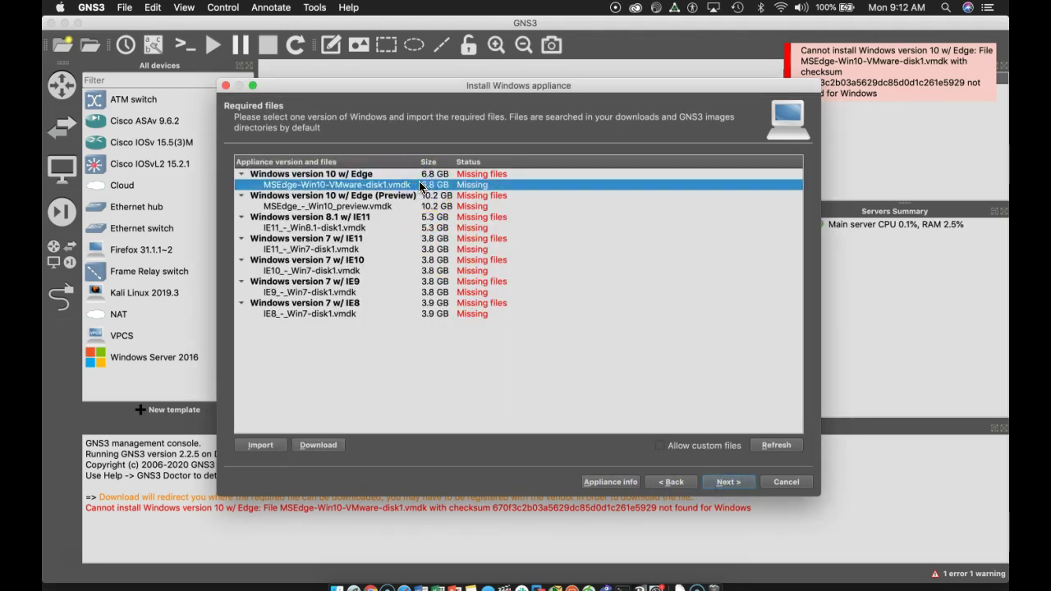
click(269, 449)
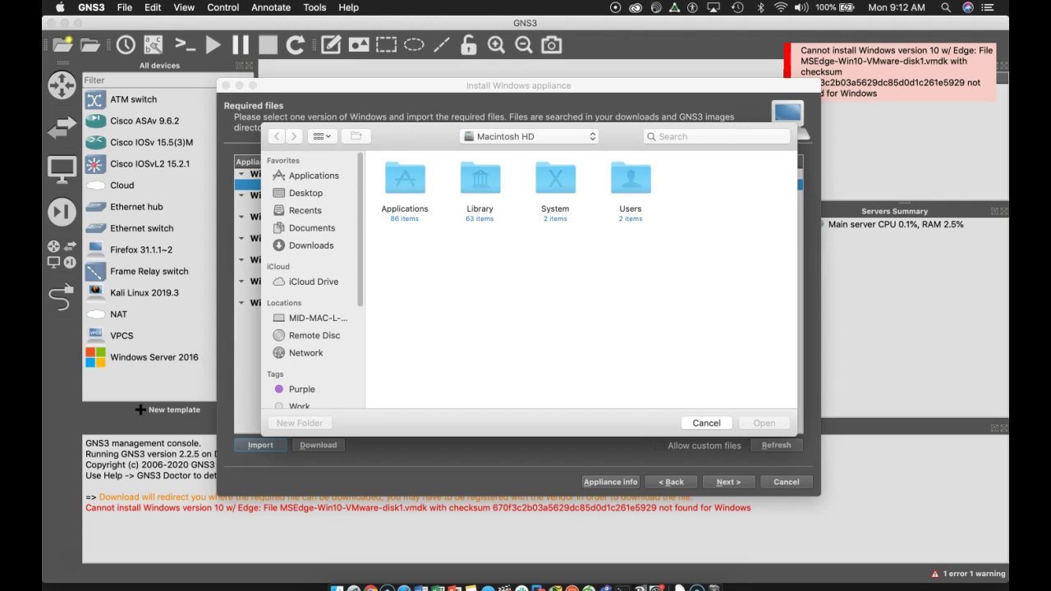
click(311, 246)
scroll(738, 287, down, 5)
double_click(755, 251)
click(426, 217)
double_click(426, 218)
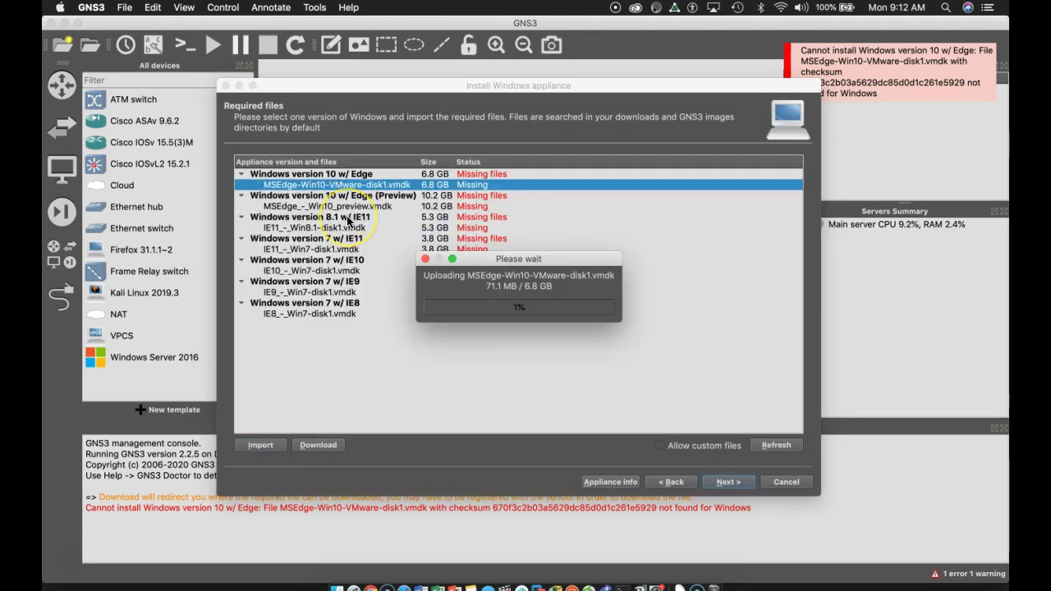
click(426, 339)
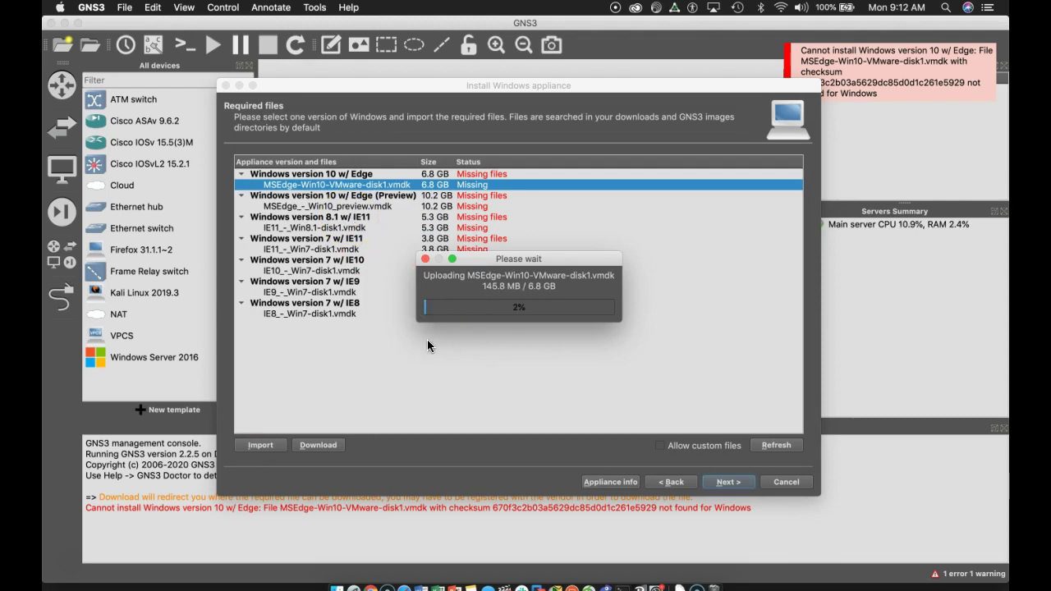
click(526, 322)
click(446, 347)
click(494, 317)
click(544, 316)
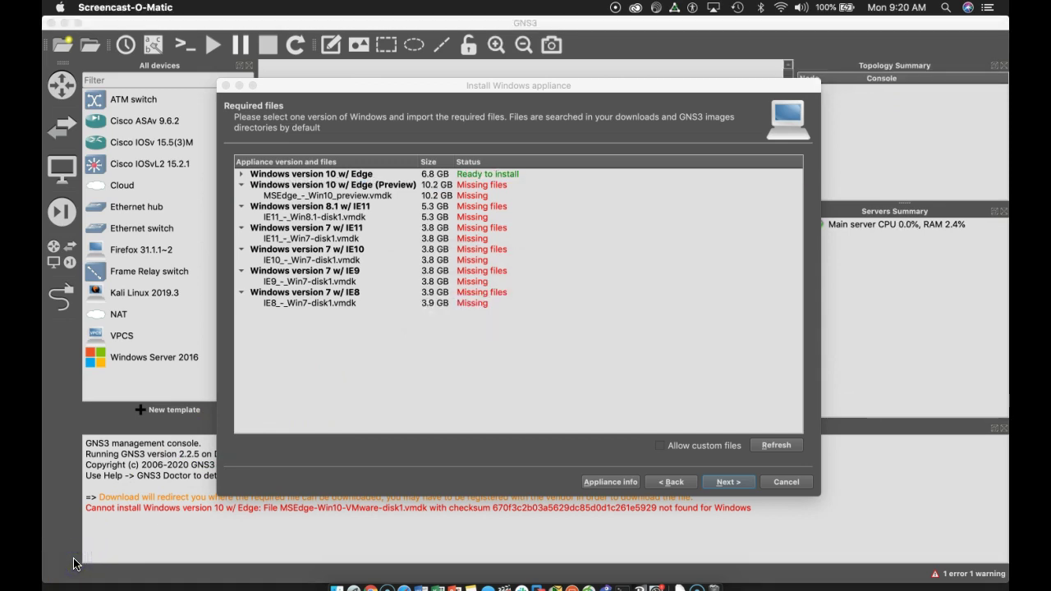
Step: Install Windows version 10 w/ Edge and finish the appliance wizard to create its template
click(497, 173)
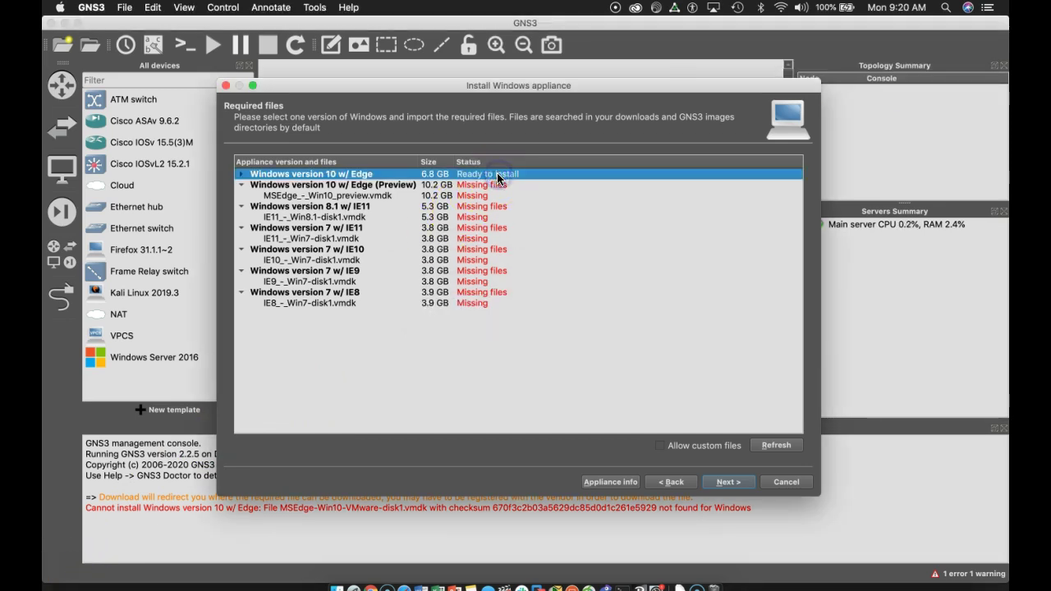
click(727, 484)
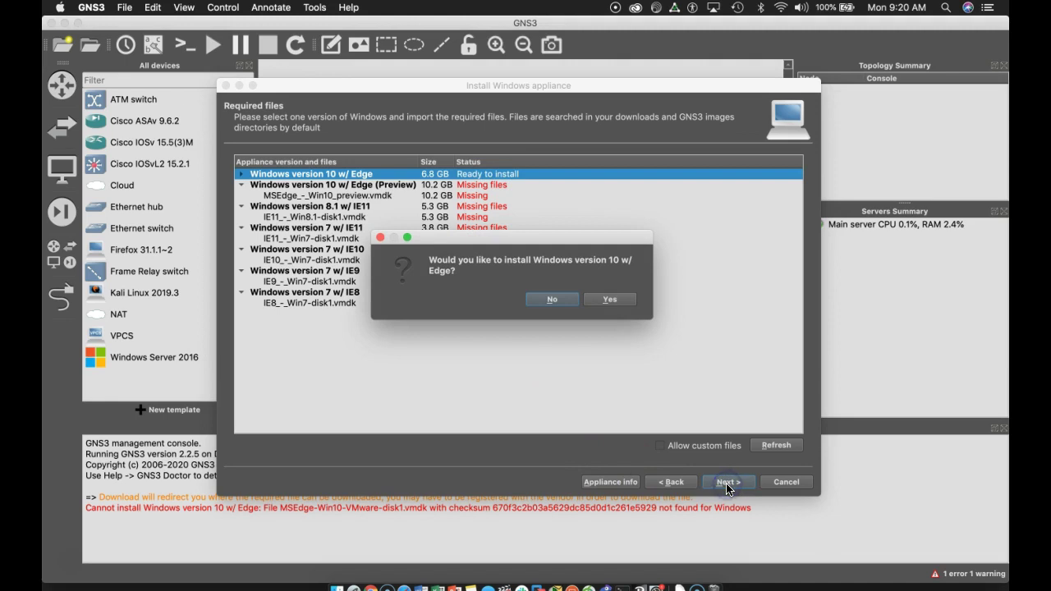
click(613, 301)
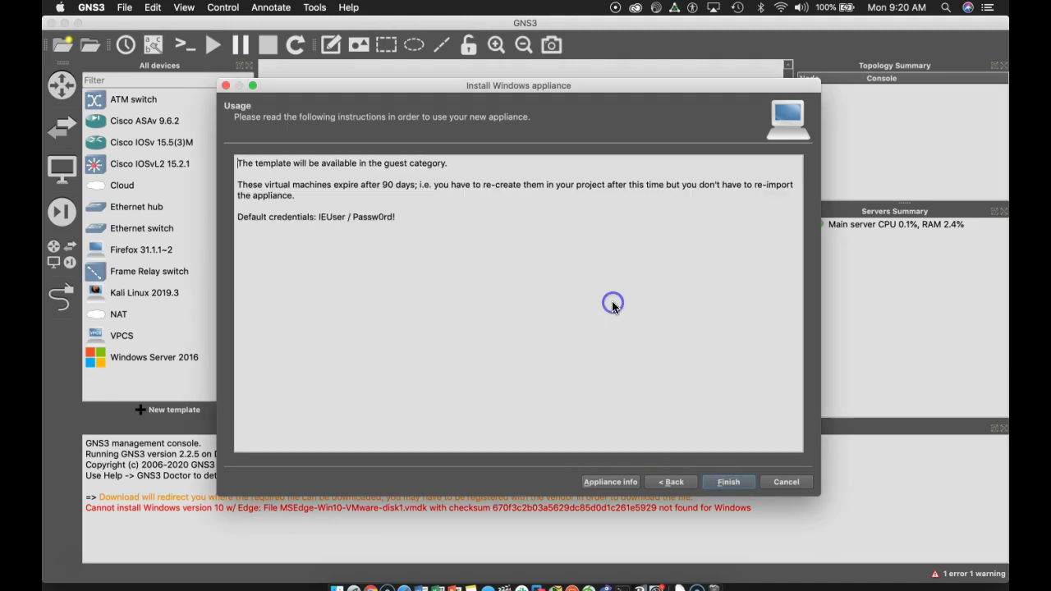
click(723, 487)
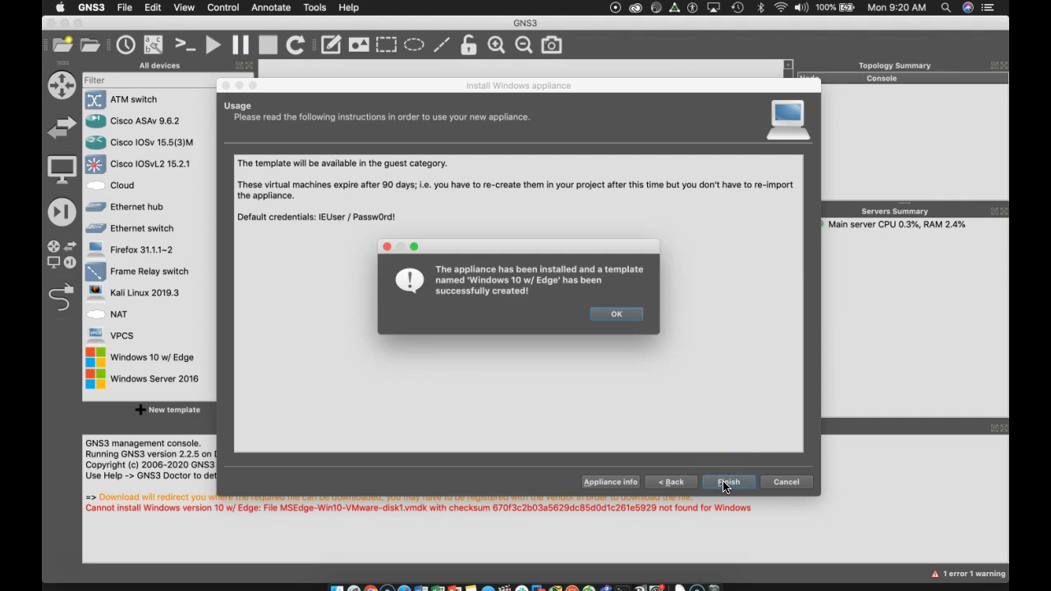
click(617, 314)
click(282, 413)
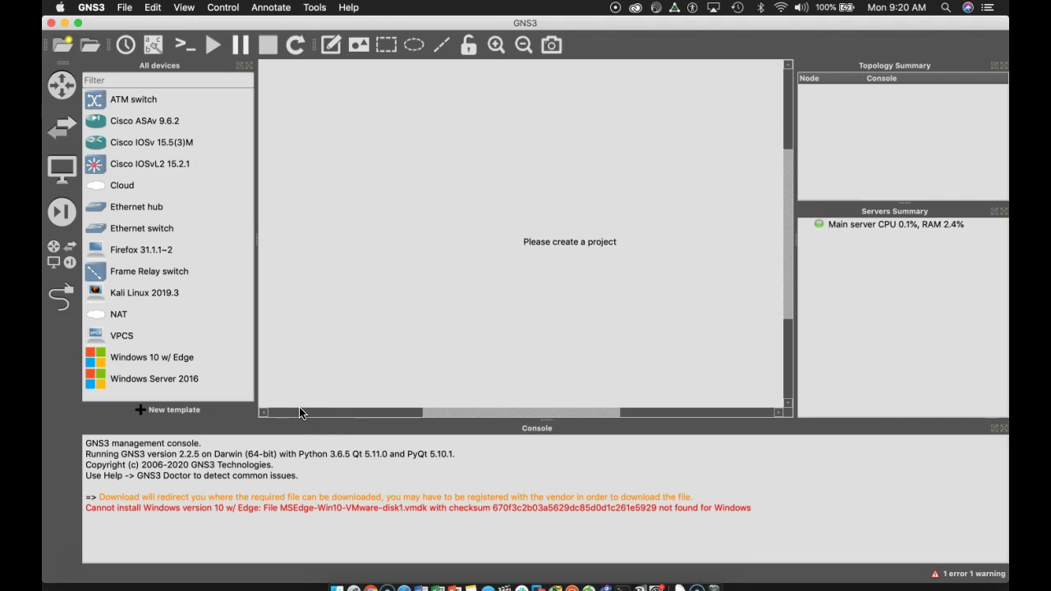
Step: Start a new template from the GNS3 server's appliances and select Ubuntu Server under Guests for installation
click(395, 307)
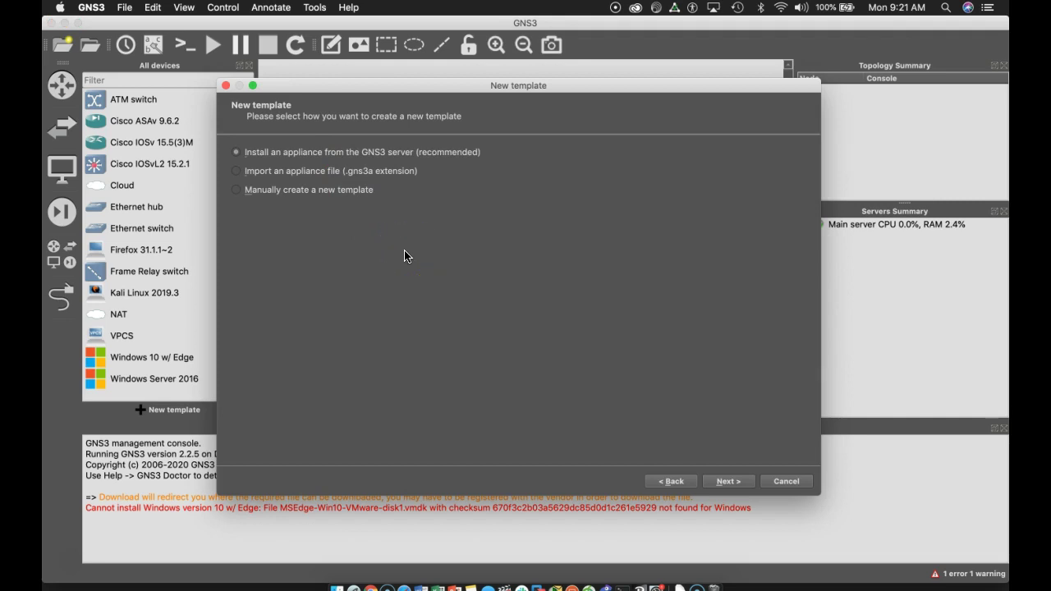
click(726, 485)
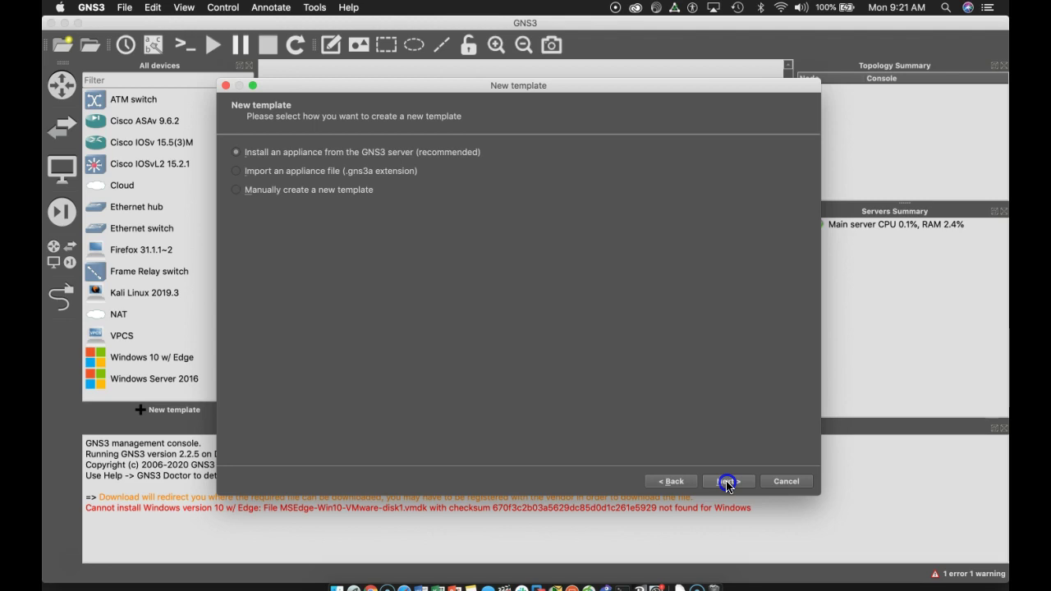
click(726, 482)
click(235, 192)
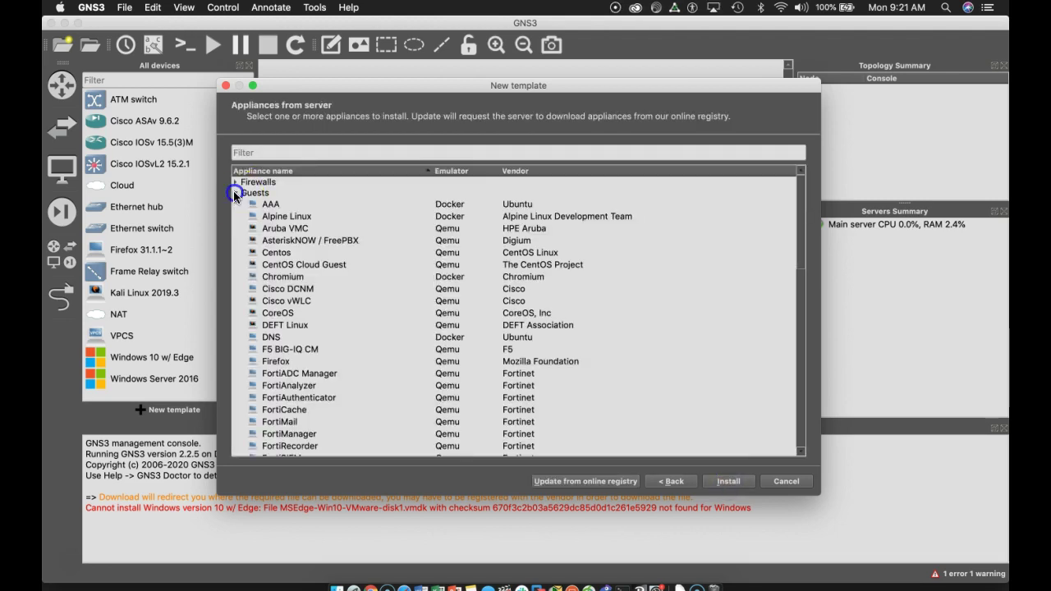
scroll(502, 376, down, 15)
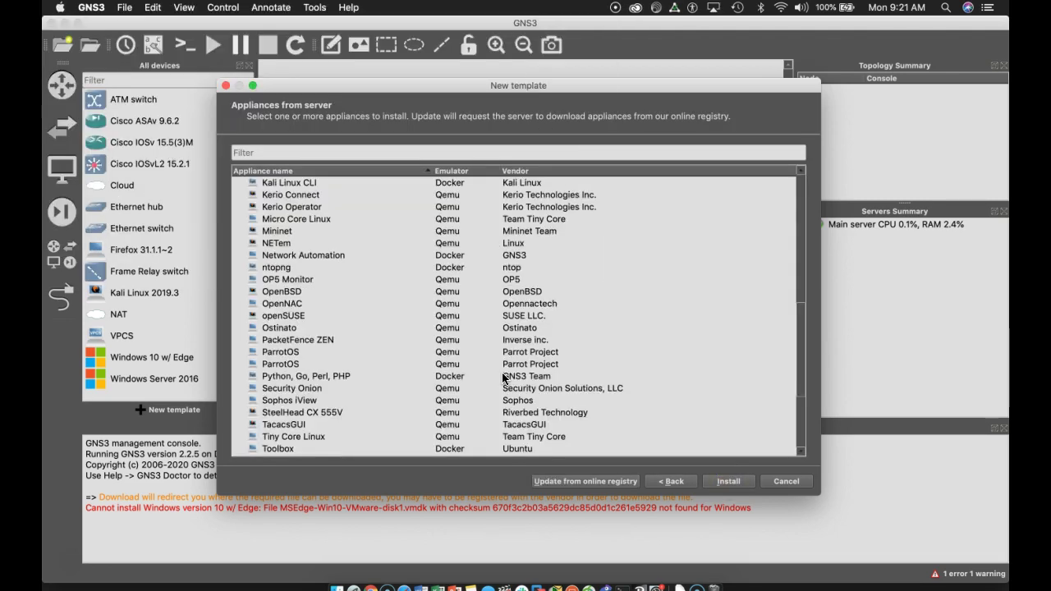
scroll(502, 376, down, 2)
click(358, 376)
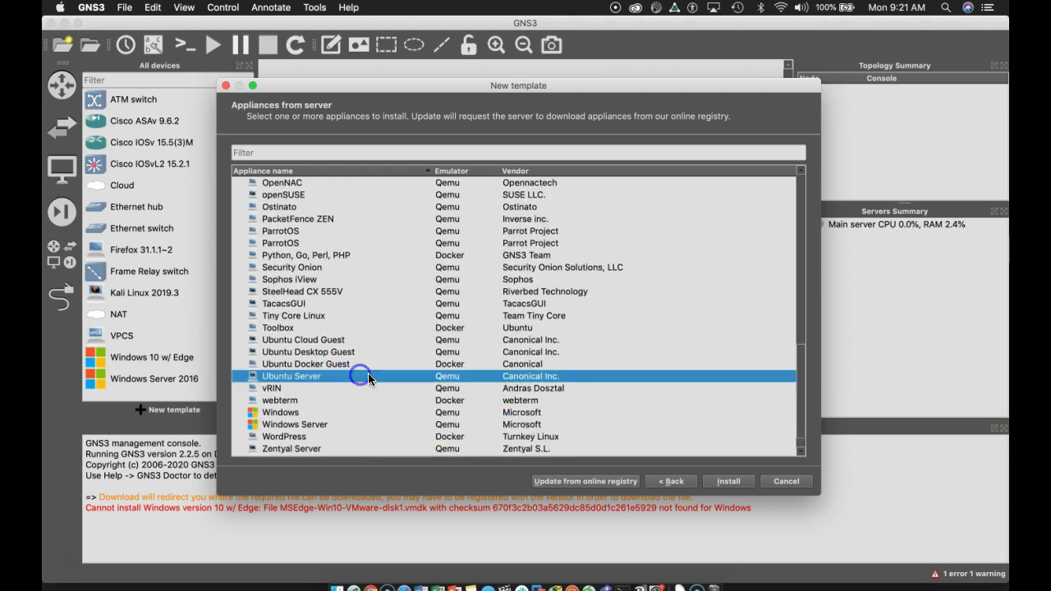
click(726, 483)
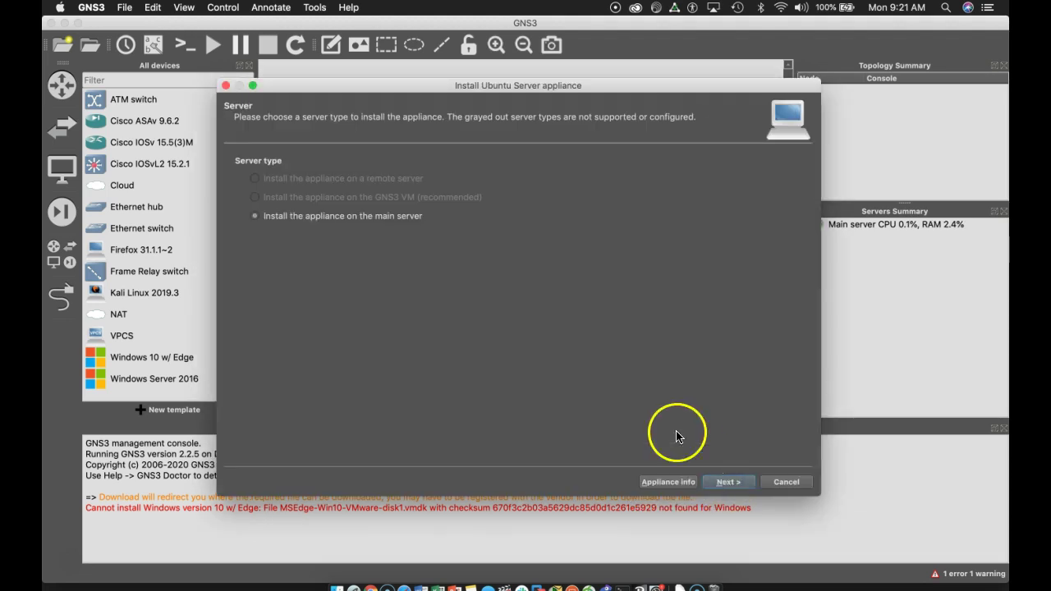
Step: Accept the main server and Qemu settings, and request the download of Ubuntu Server 18.04.3 LTS (64bit).vmdk
click(728, 485)
click(727, 485)
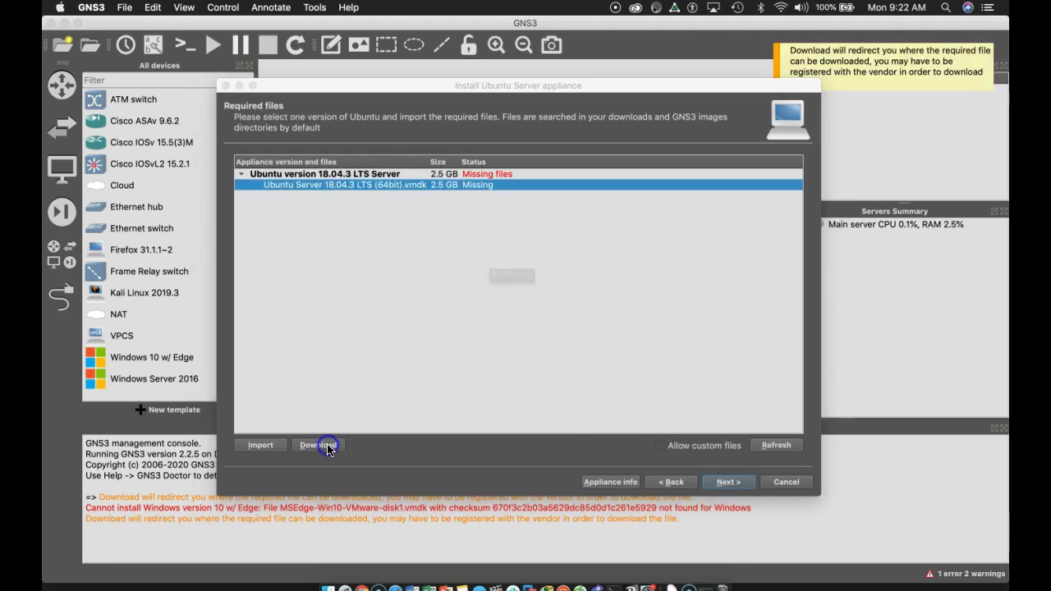
click(317, 442)
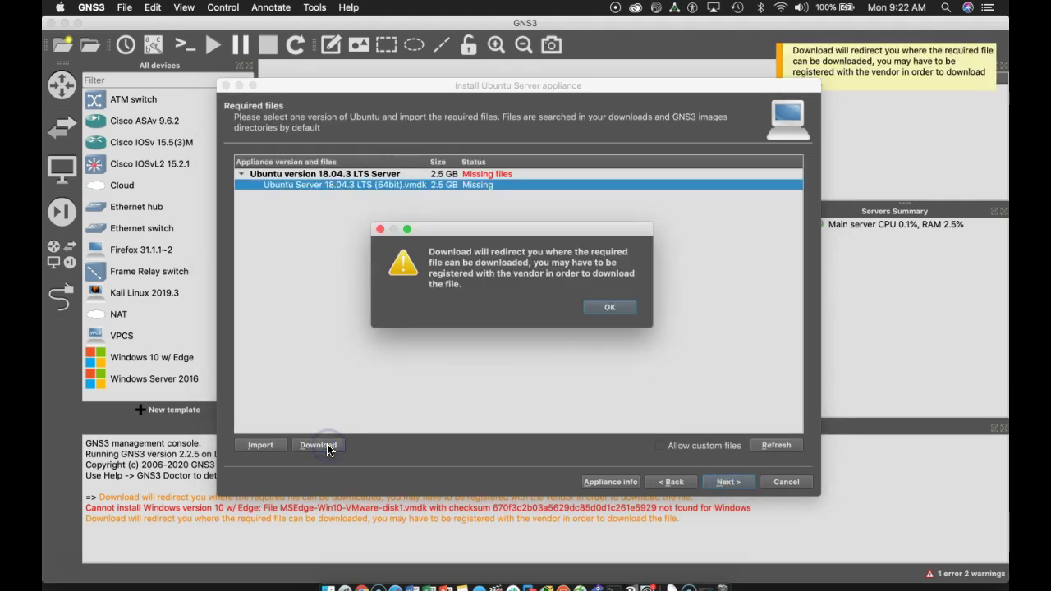
click(666, 316)
Step: Download the Ubuntu Server 18.04.3 LTS (64bit).vmdk image from the GNS3 Appliances page, proceeding without the Google Drive virus scan
scroll(577, 452, down, 5)
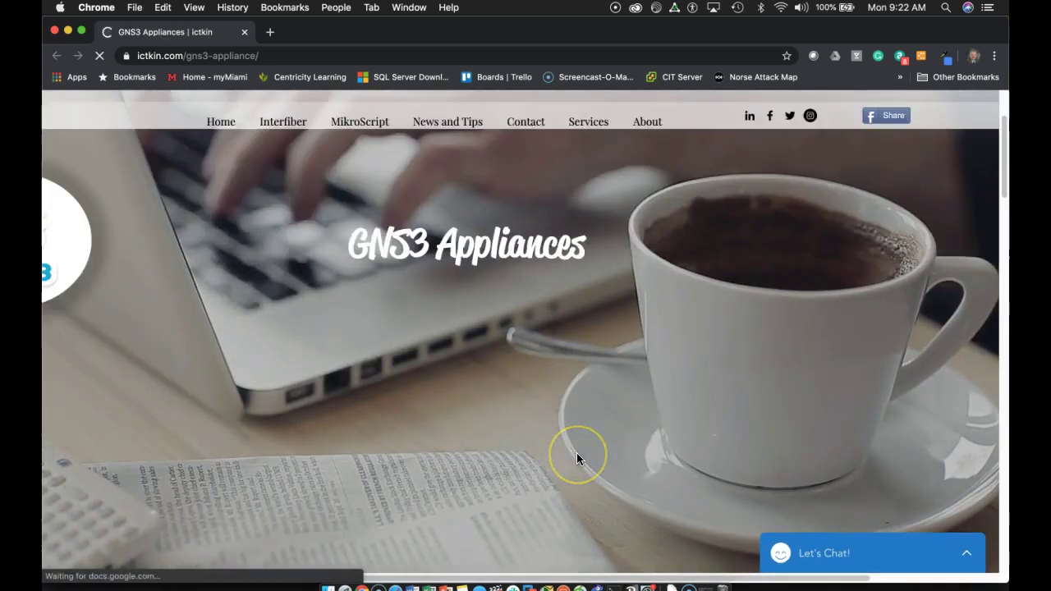
click(488, 416)
click(525, 333)
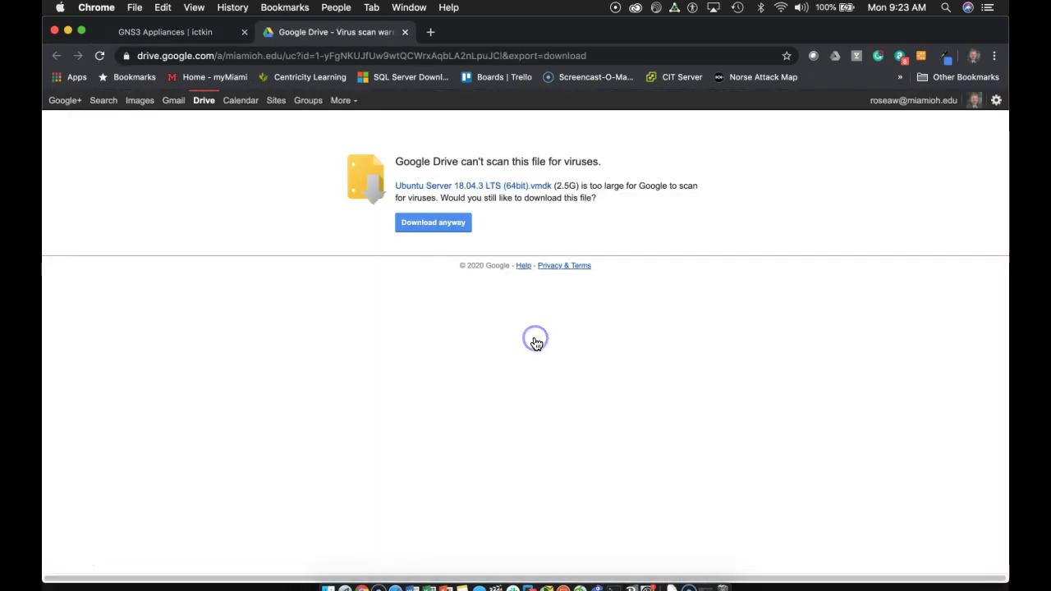
click(431, 226)
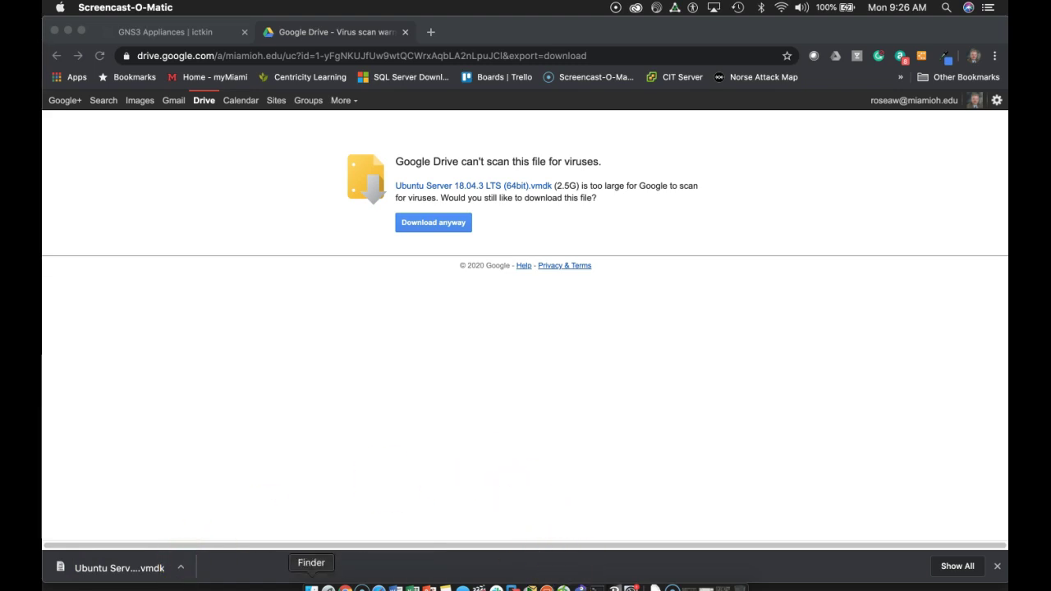
Step: Launch Cyberduck from the Applications folder in Finder and close the Finder window
click(319, 588)
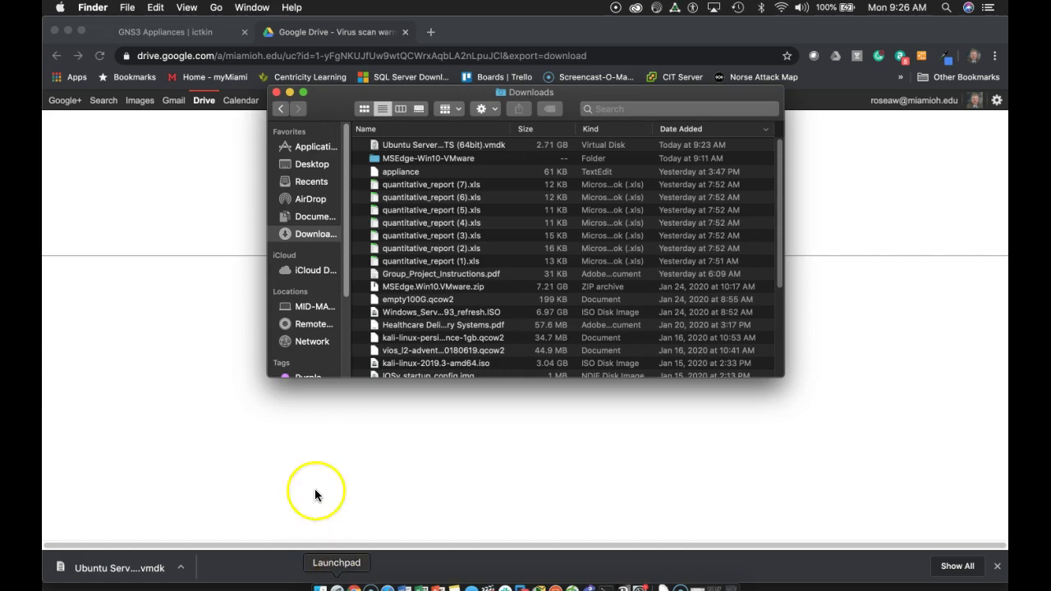
click(317, 150)
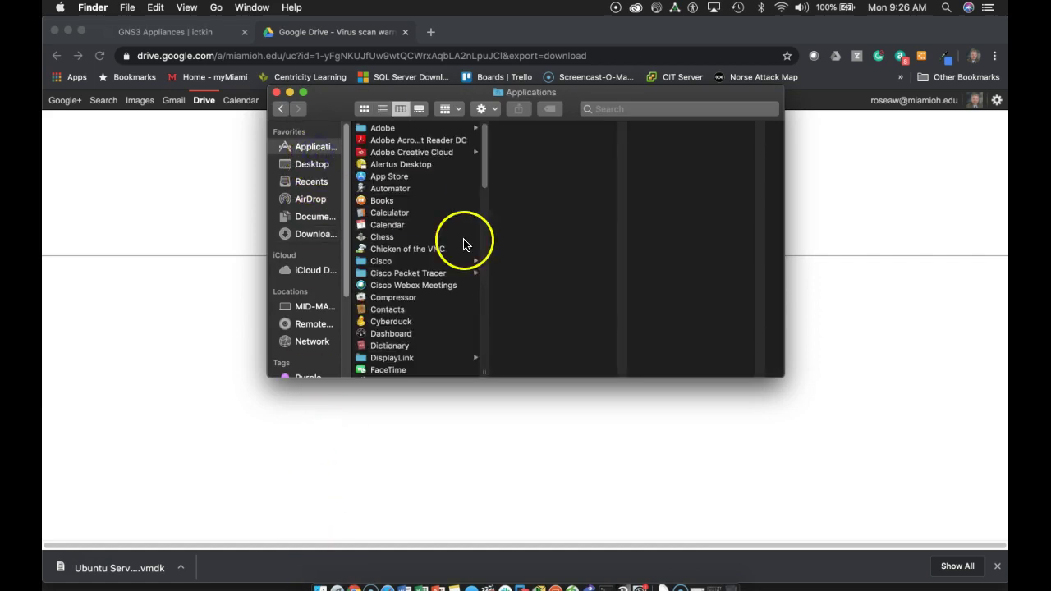
click(405, 323)
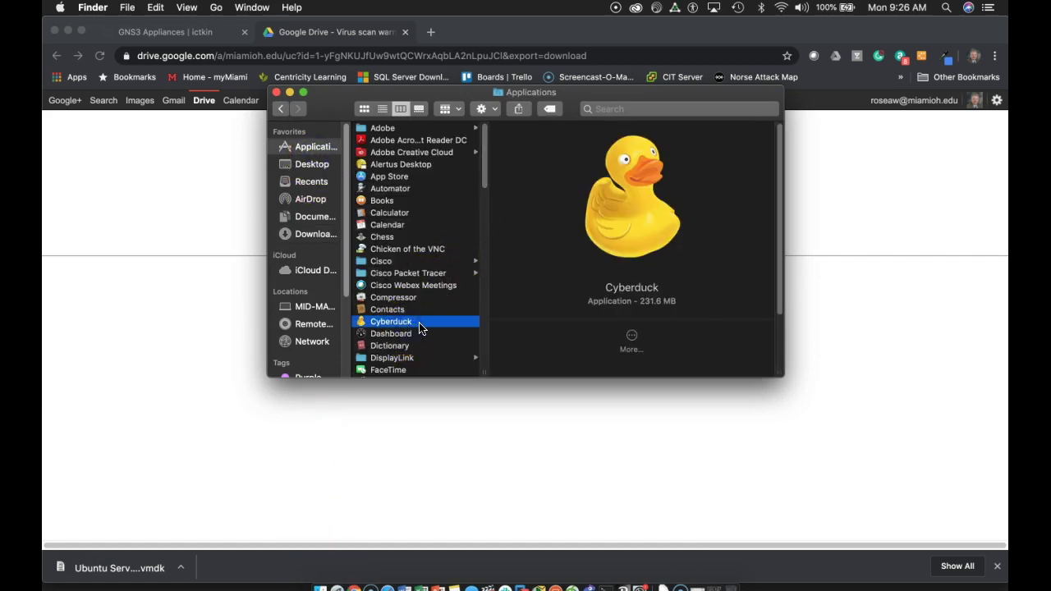
double_click(643, 224)
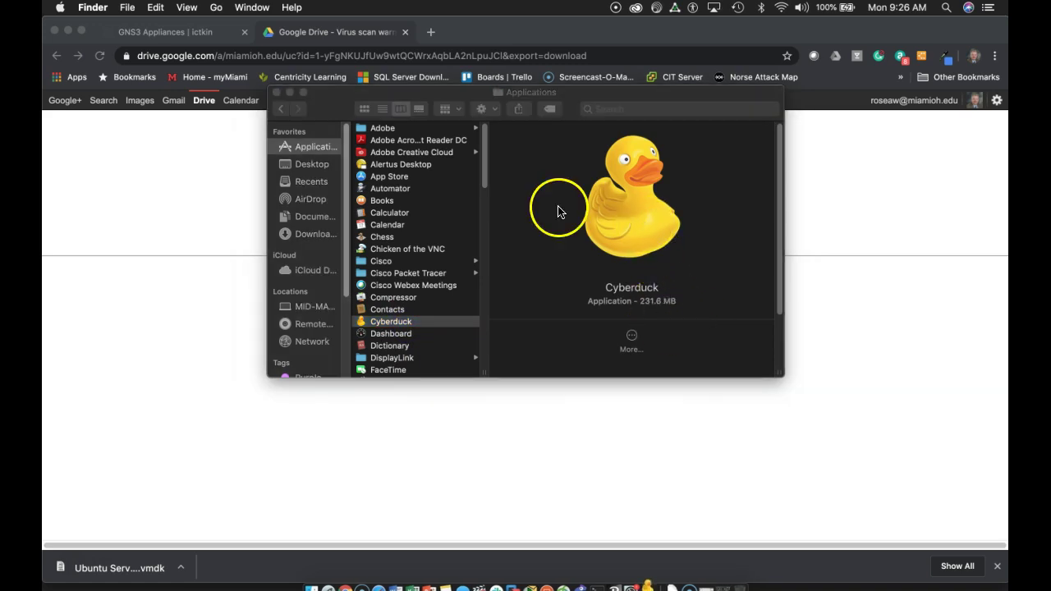
click(276, 93)
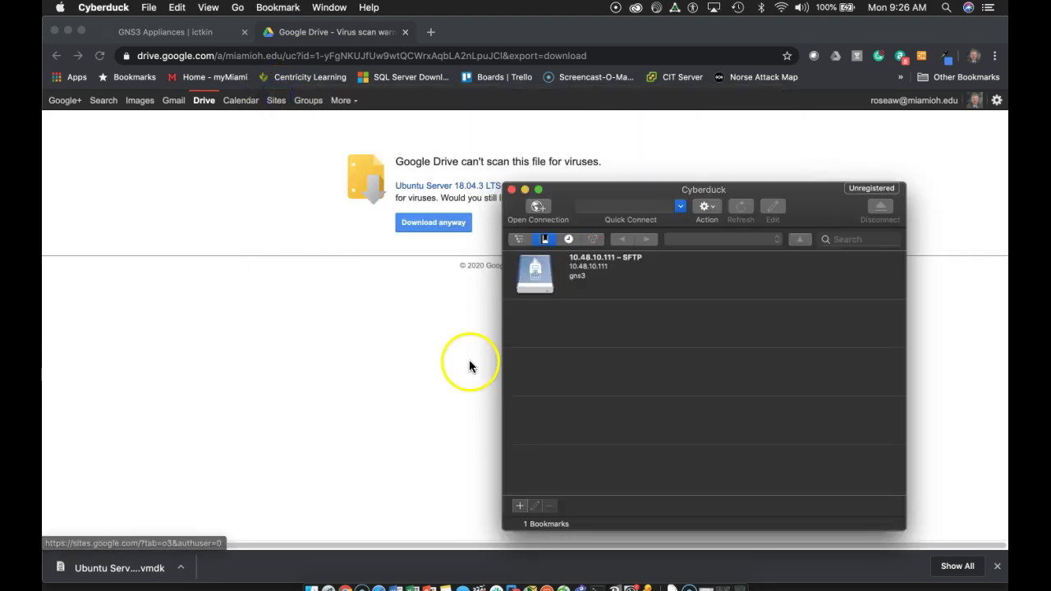
Step: Connect to the saved 10.48.10.111 SFTP bookmark and allow the server's unknown fingerprint
click(612, 280)
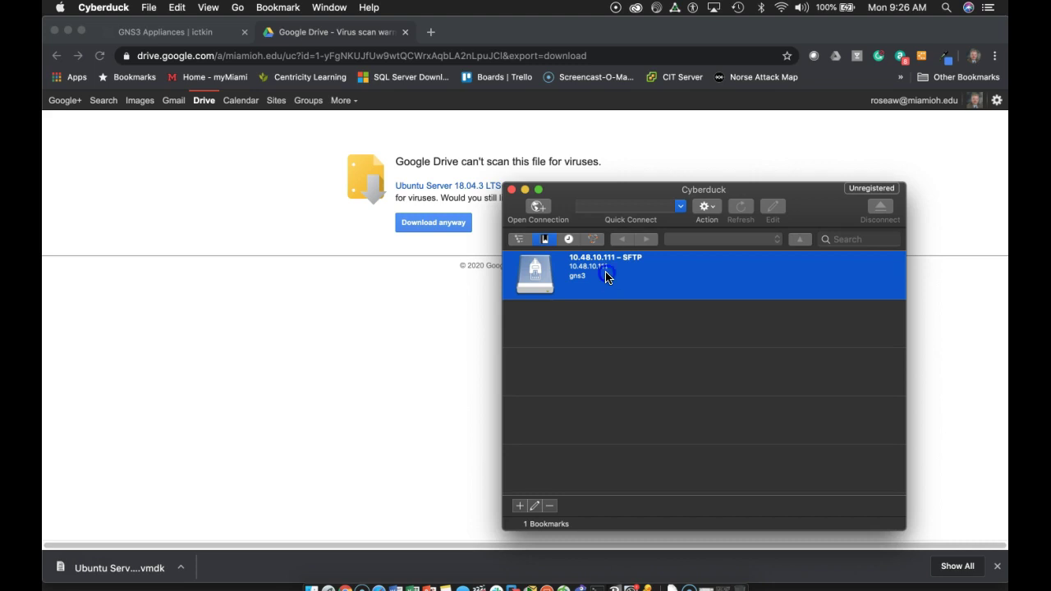
double_click(608, 277)
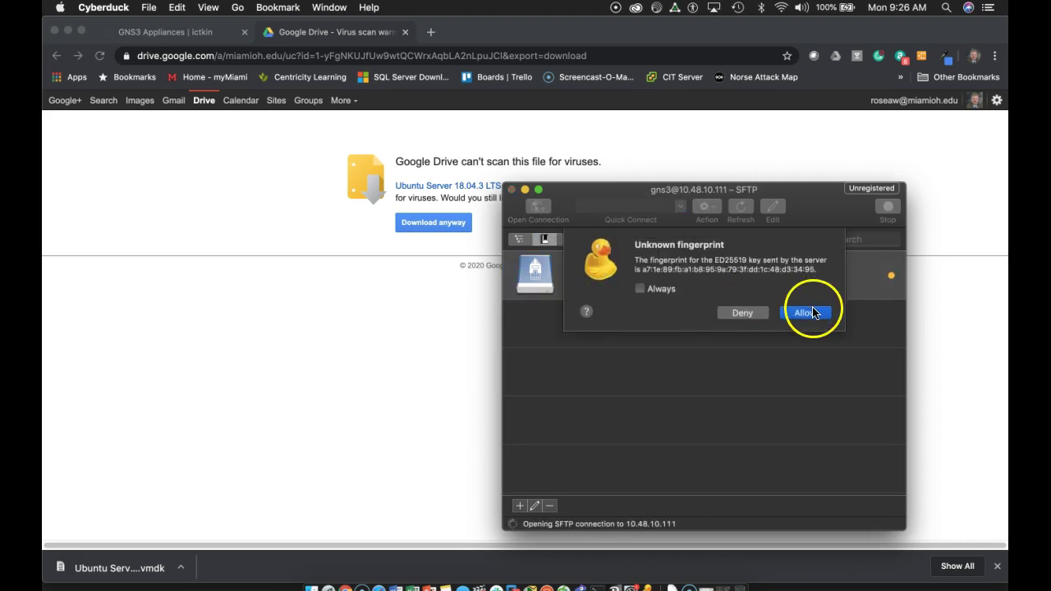
click(808, 313)
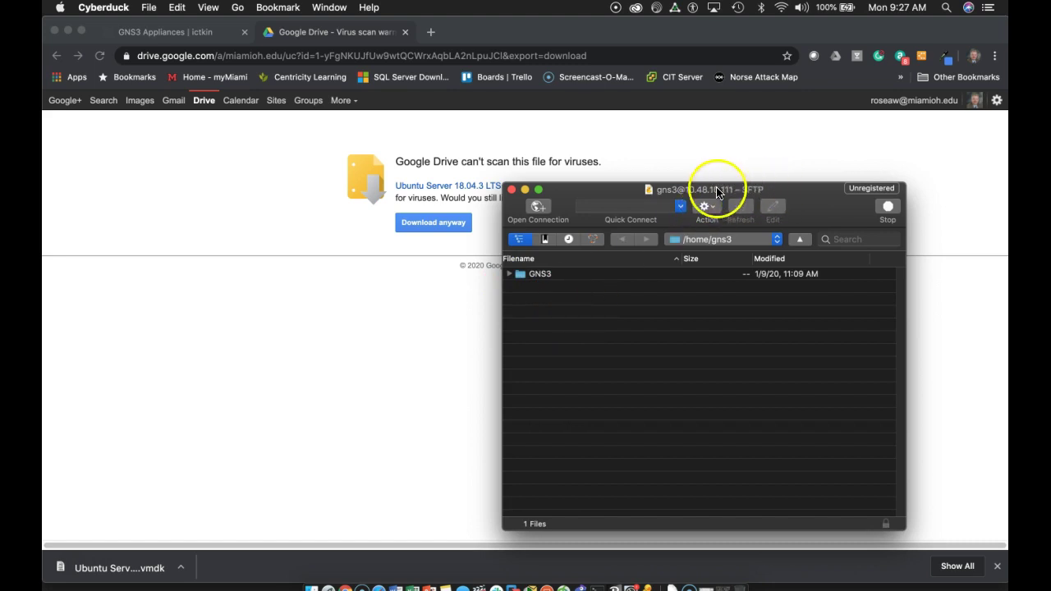
click(672, 199)
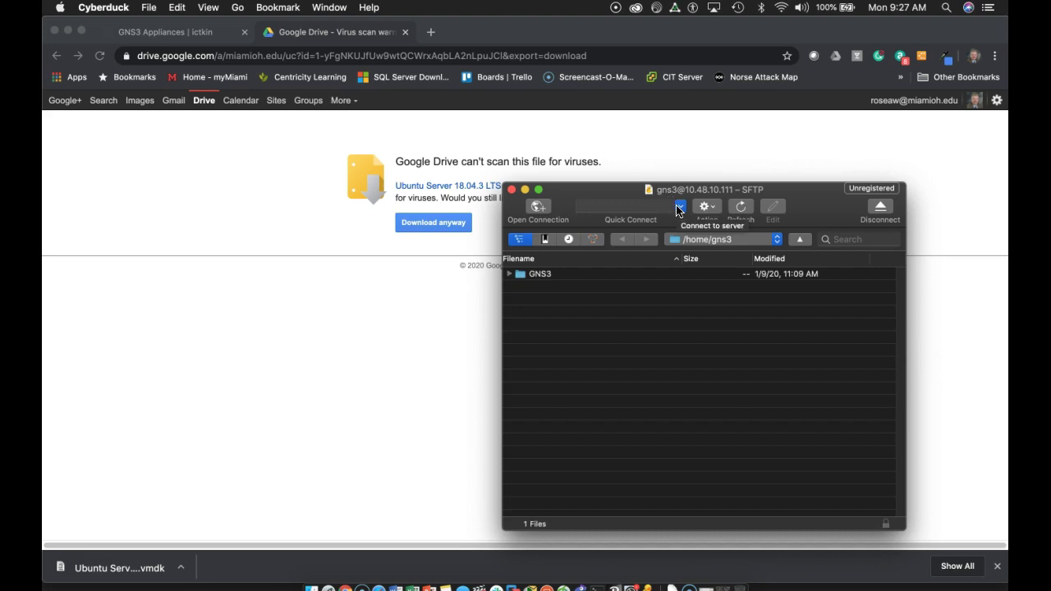
click(678, 210)
click(602, 499)
Step: Switch to GNS3, check the main server's host address in the Server preferences, and close the preferences
click(580, 584)
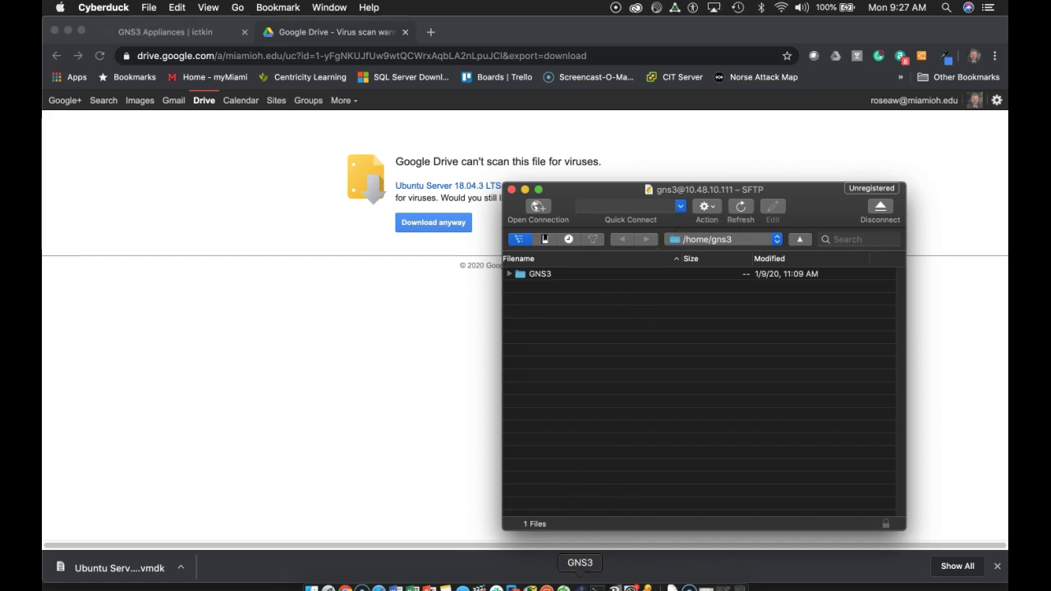
click(477, 416)
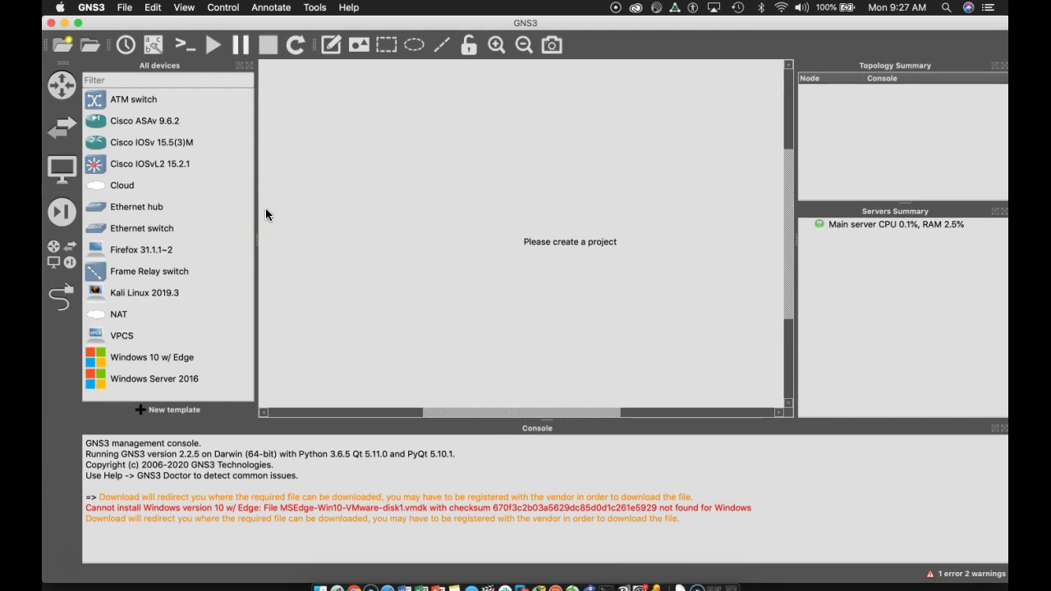
click(125, 7)
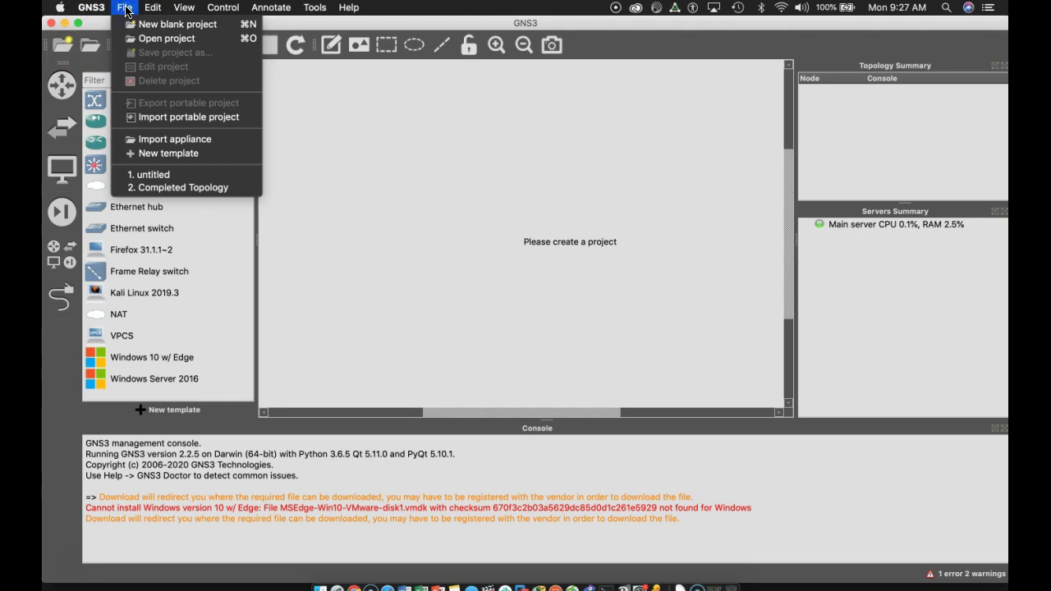
click(91, 8)
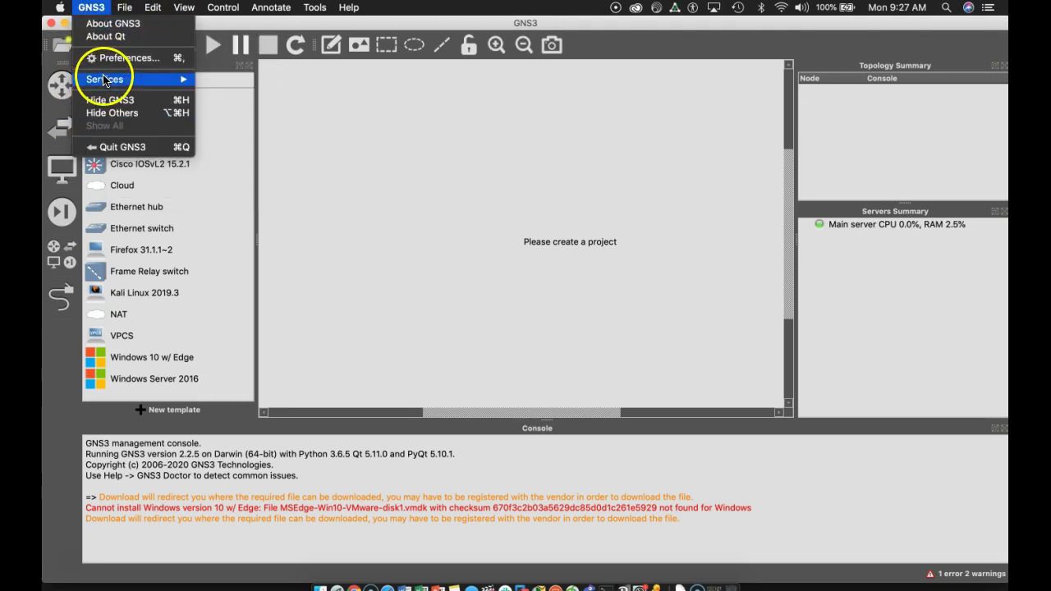
click(119, 58)
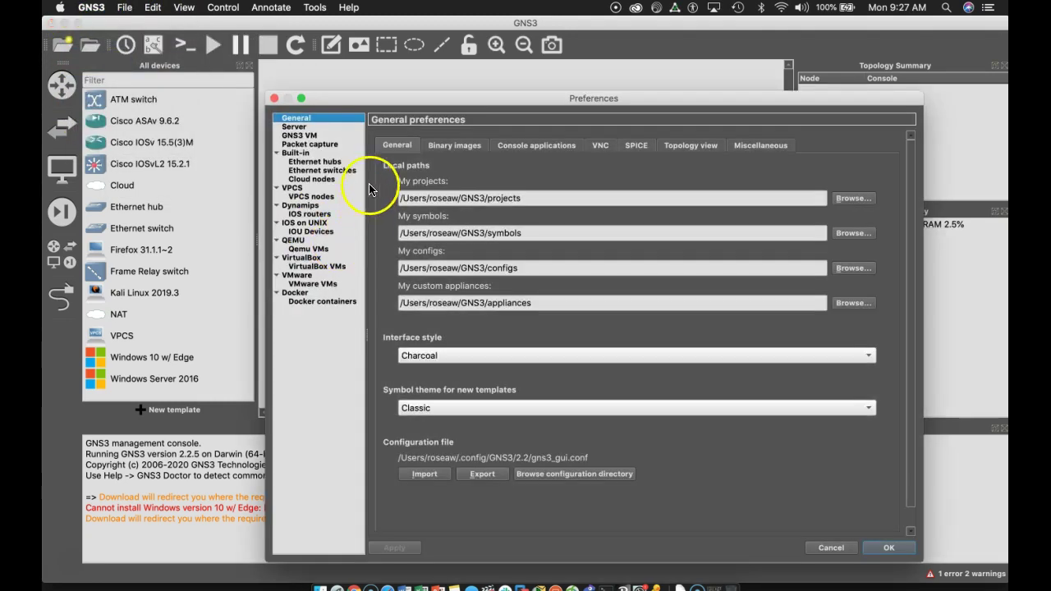
click(327, 127)
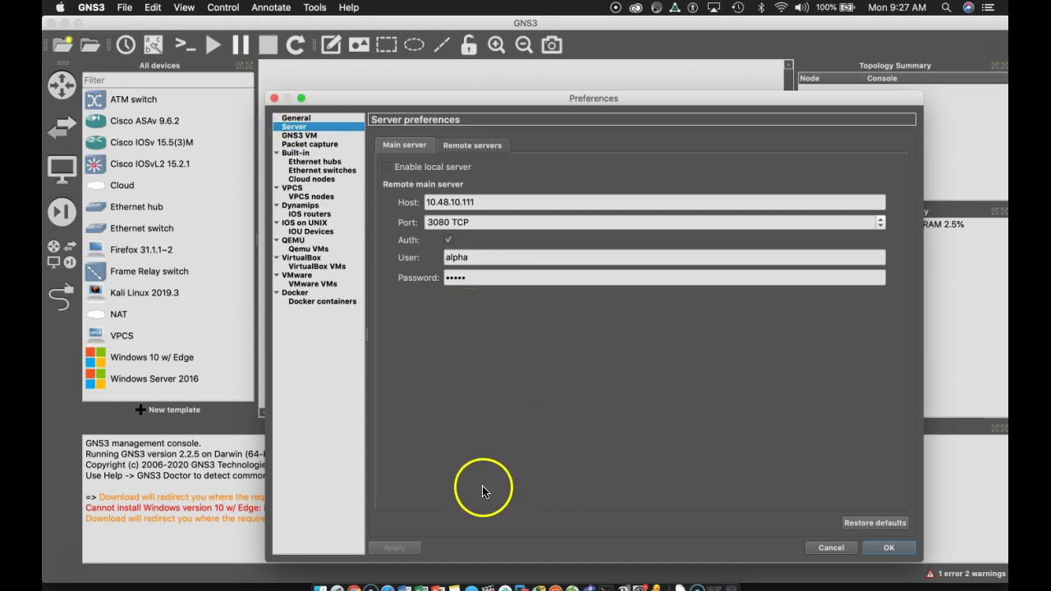
click(275, 99)
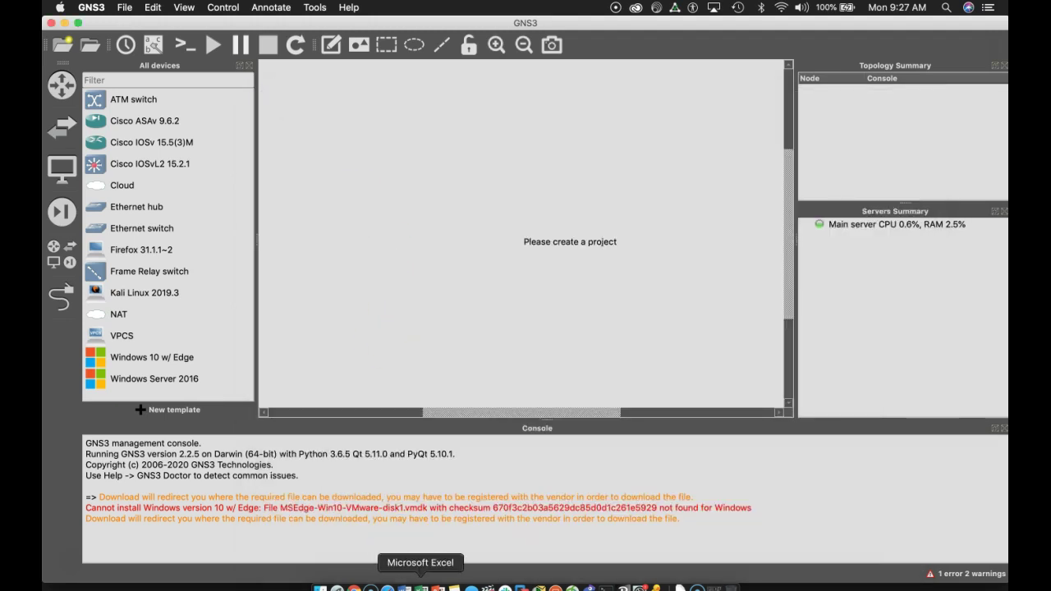
Step: Switch back to Cyberduck and browse from the server's root directory to the /opt/gns3/images/QEMU folder
click(658, 585)
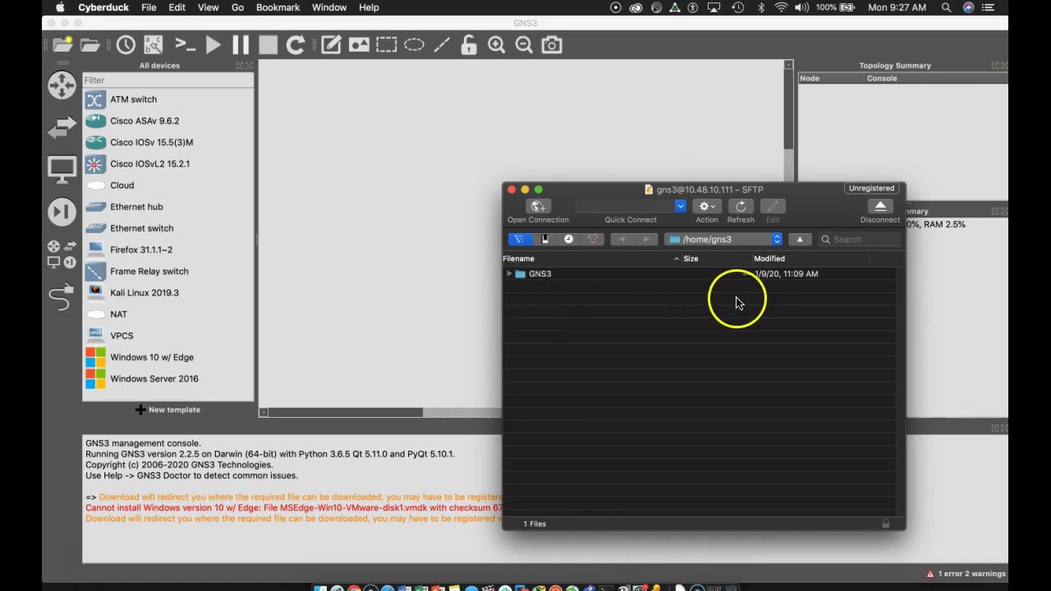
click(777, 242)
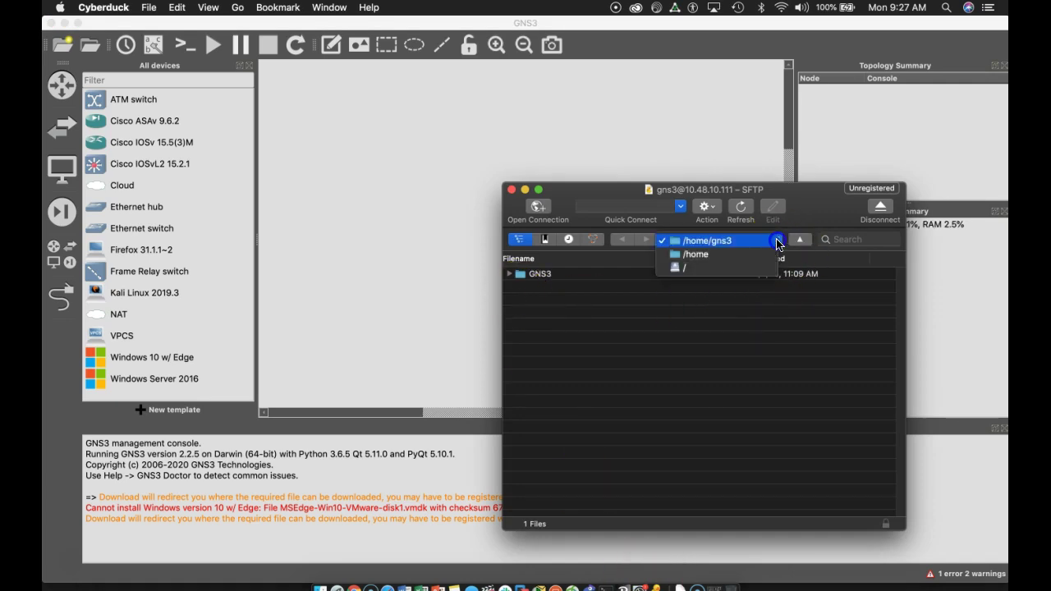
click(691, 270)
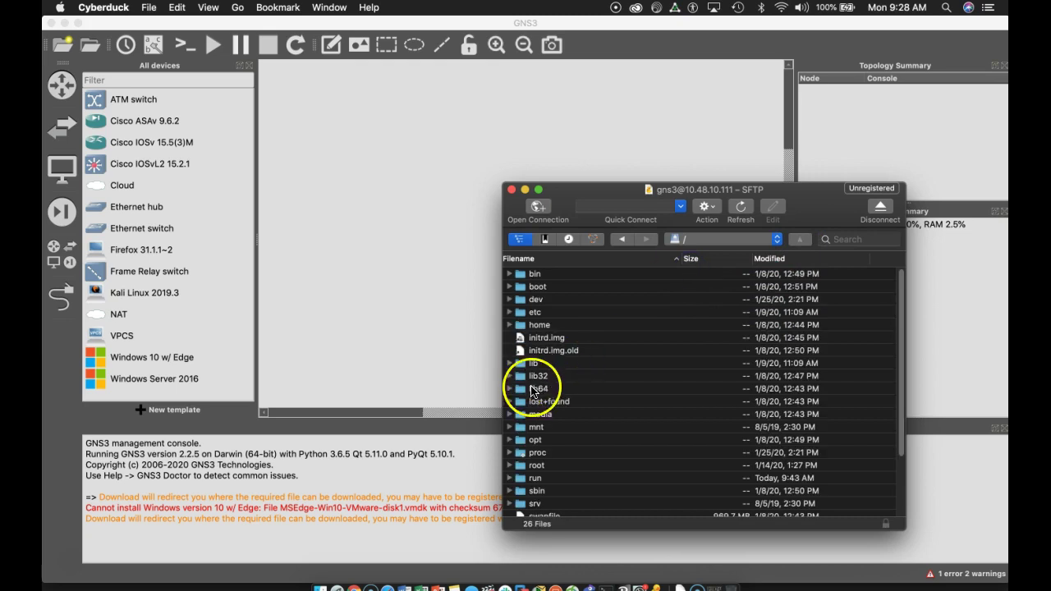
double_click(535, 440)
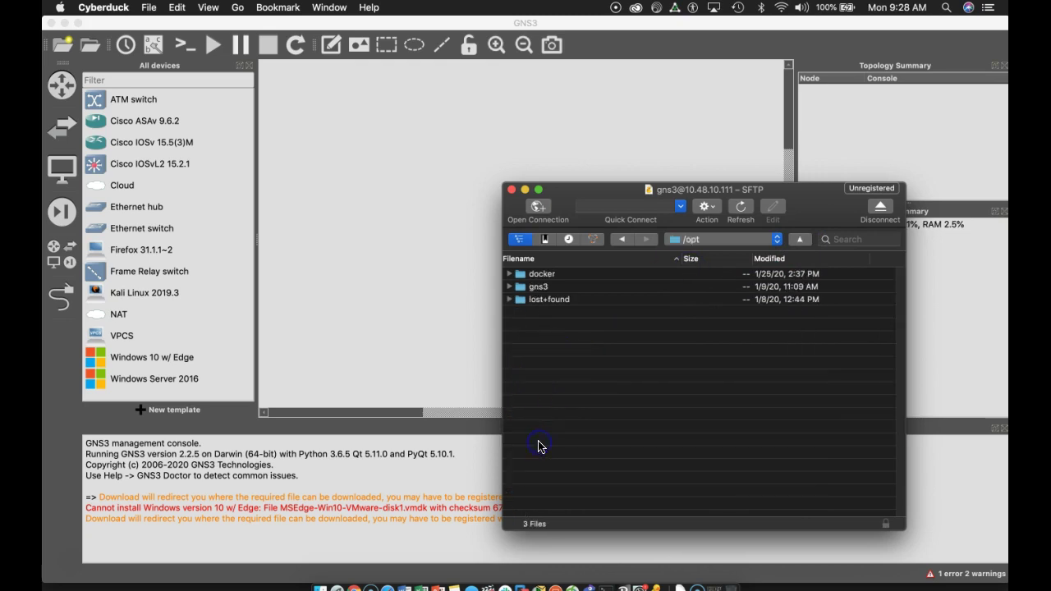
double_click(537, 288)
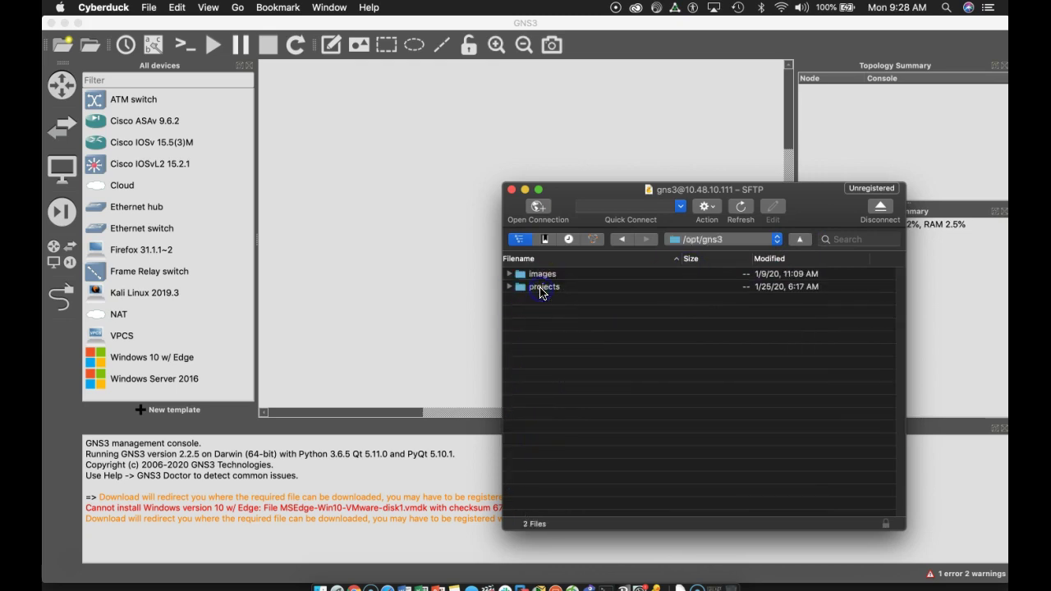
double_click(541, 274)
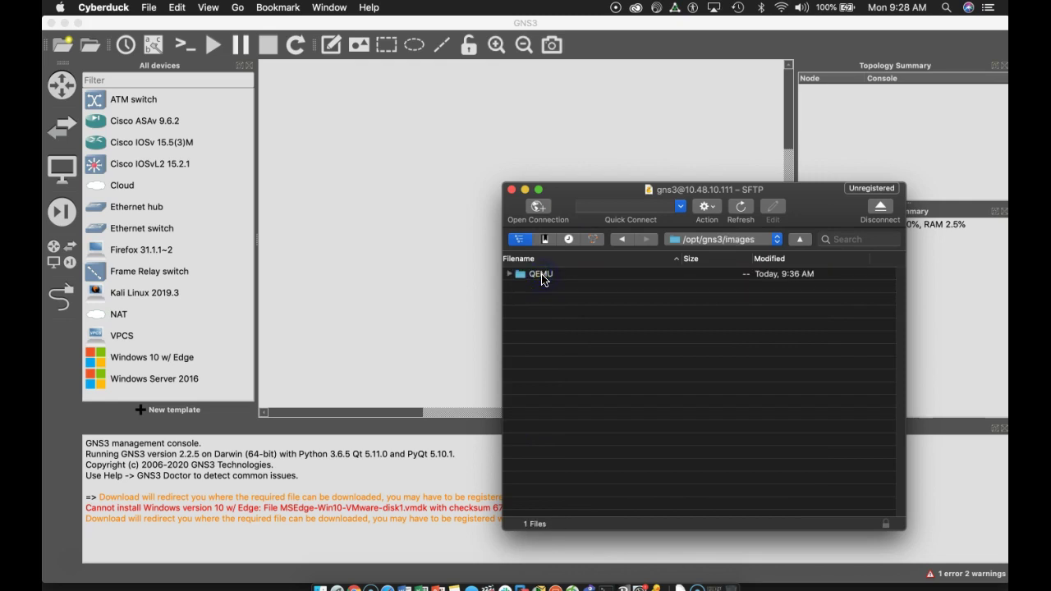
double_click(542, 274)
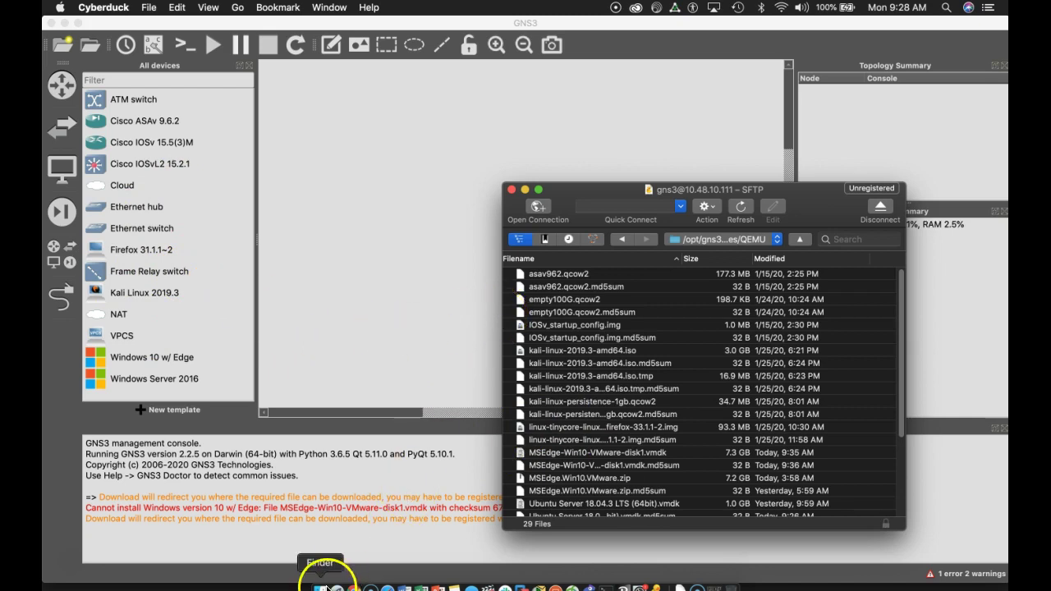
Step: Open the Downloads folder in Finder and move its window clear of the Cyberduck file listing
click(321, 587)
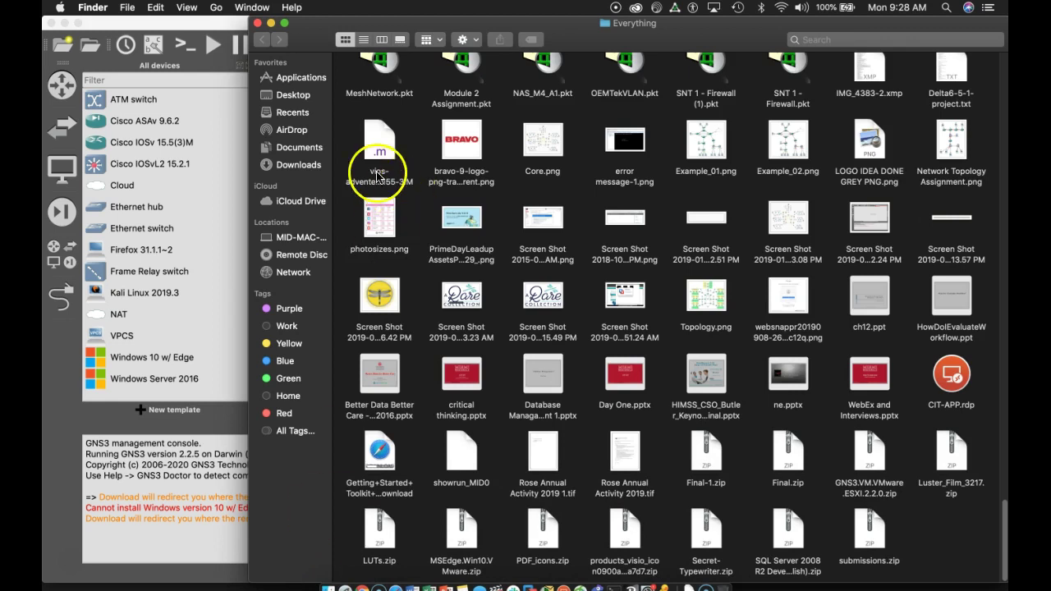
click(289, 165)
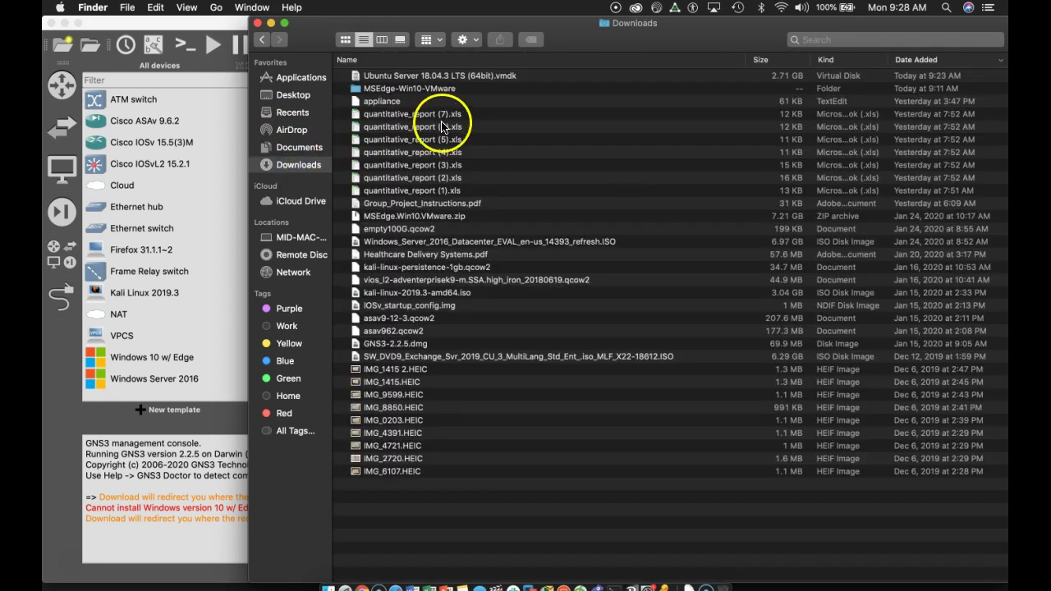
drag(681, 39, 559, 405)
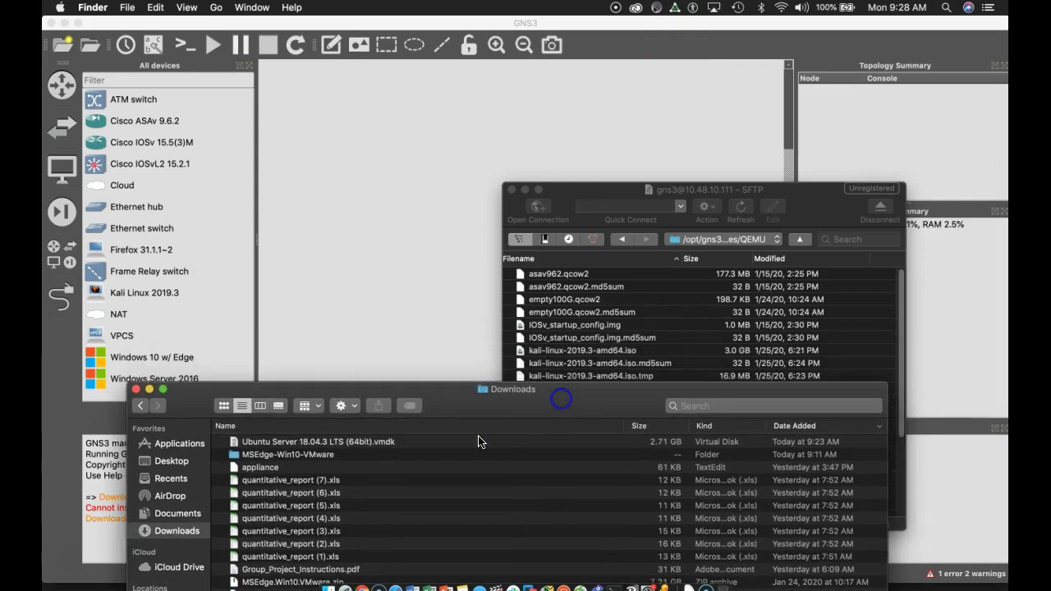
Step: Upload Ubuntu Server 18.04.3 LTS (64bit).vmdk from Downloads to the server's QEMU folder, allowing the unknown fingerprint and overwriting the existing file
click(384, 447)
drag(384, 448, 657, 315)
drag(386, 446, 550, 322)
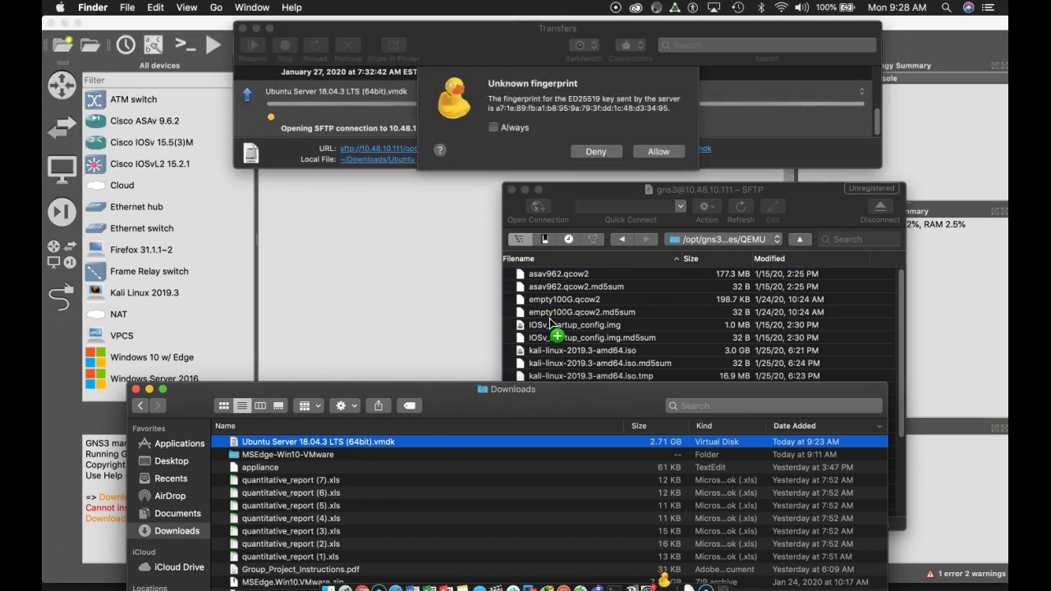
click(653, 151)
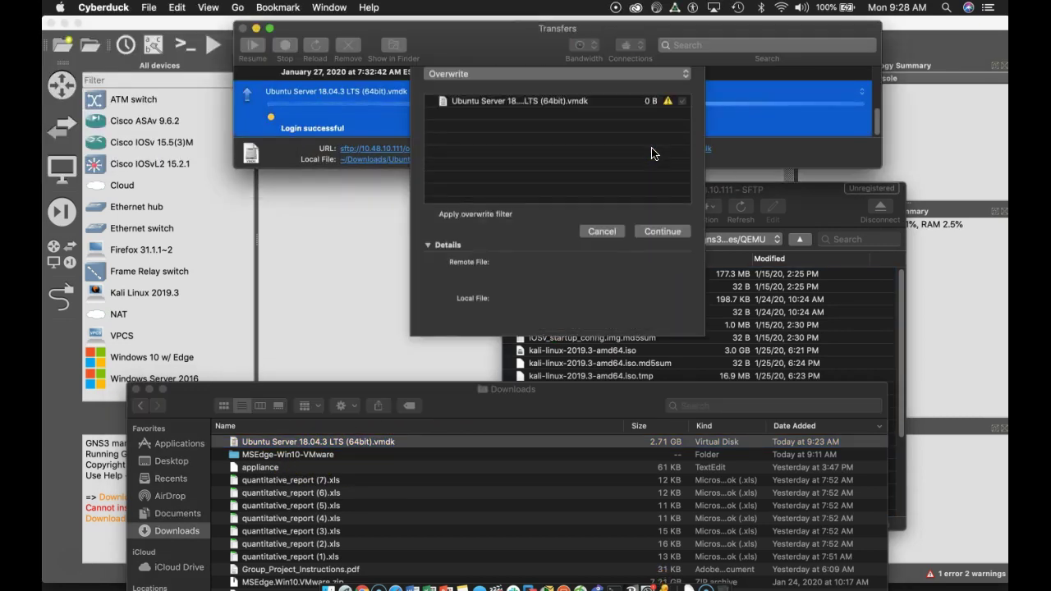
click(665, 243)
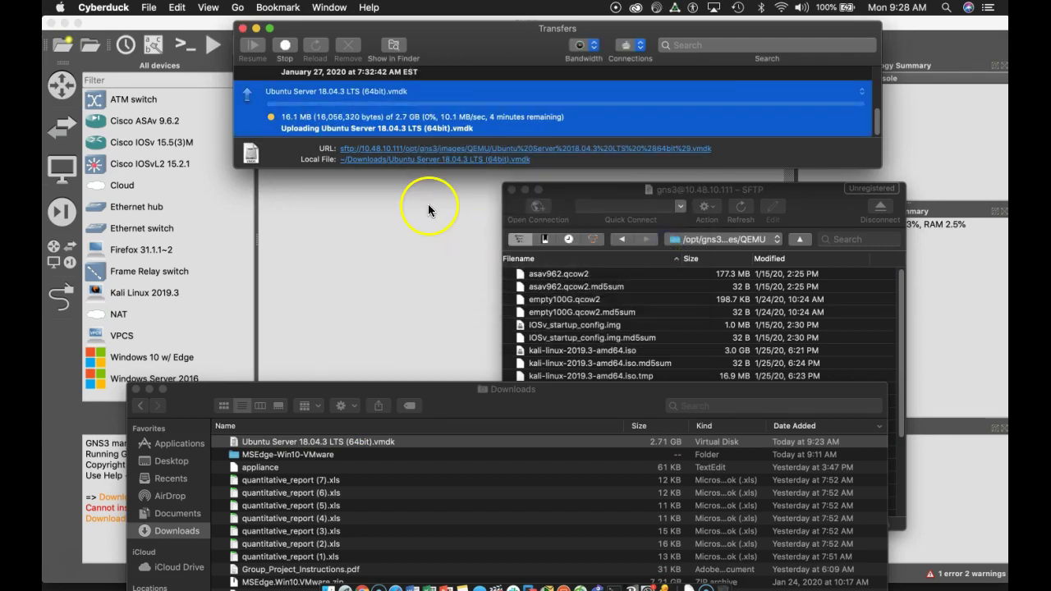
click(601, 124)
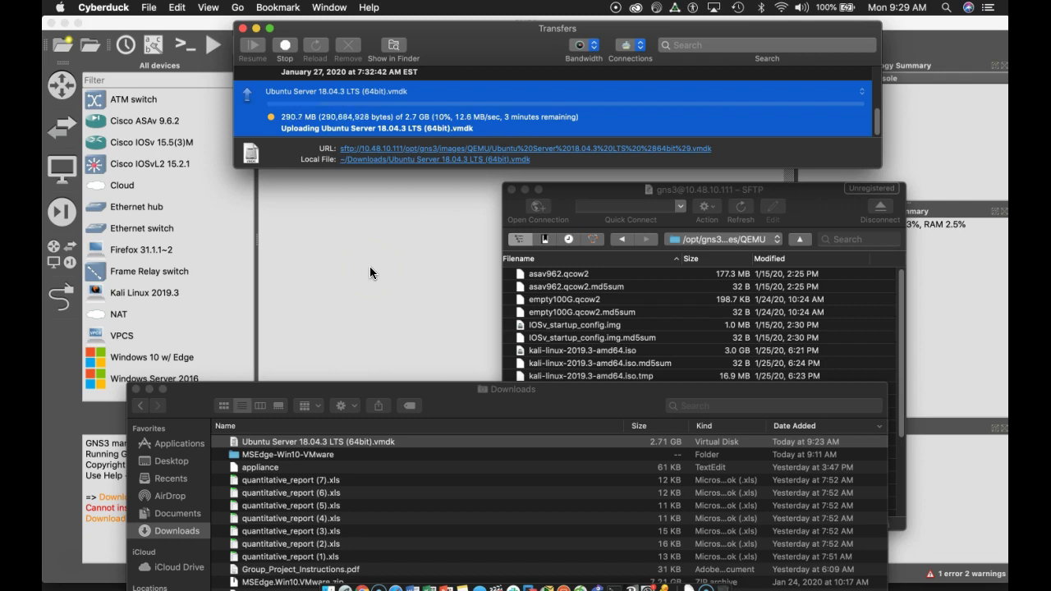
Step: Close the Downloads window, minimize the SFTP browser window, and bring GNS3 to the front
click(136, 389)
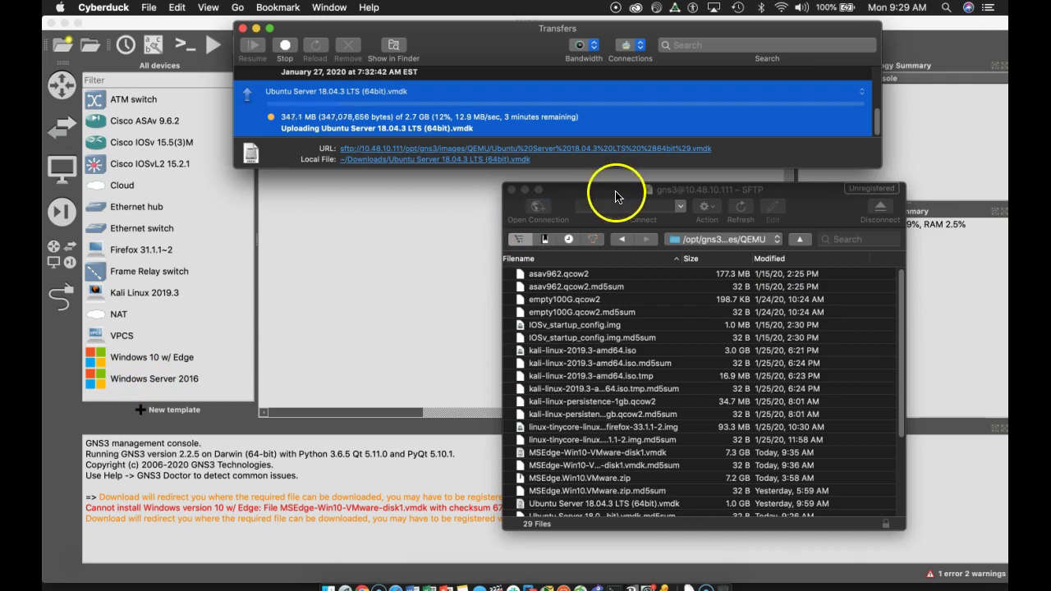
drag(614, 194, 649, 182)
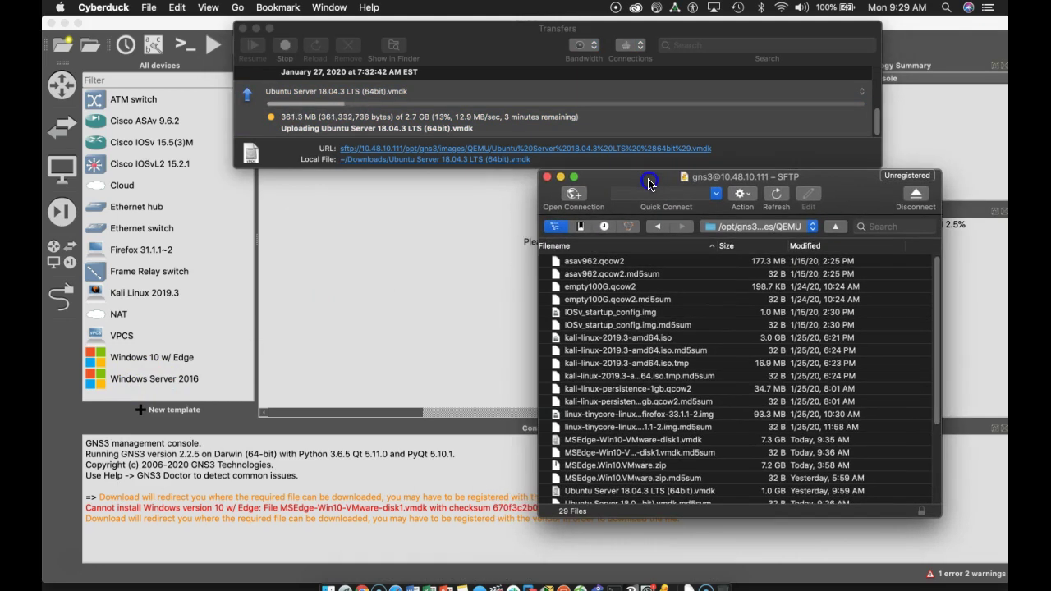
click(560, 177)
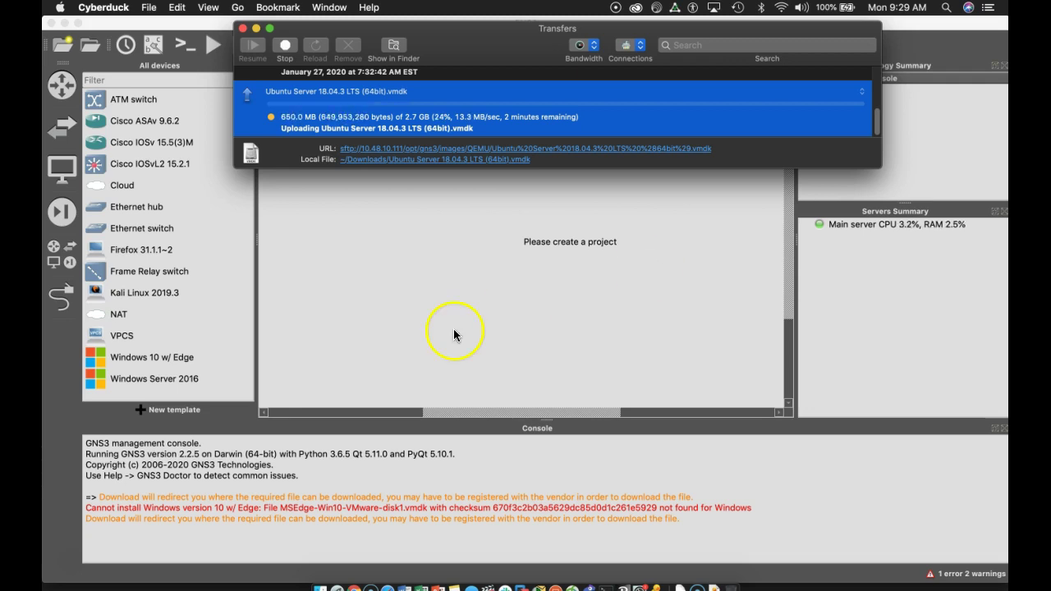
click(537, 195)
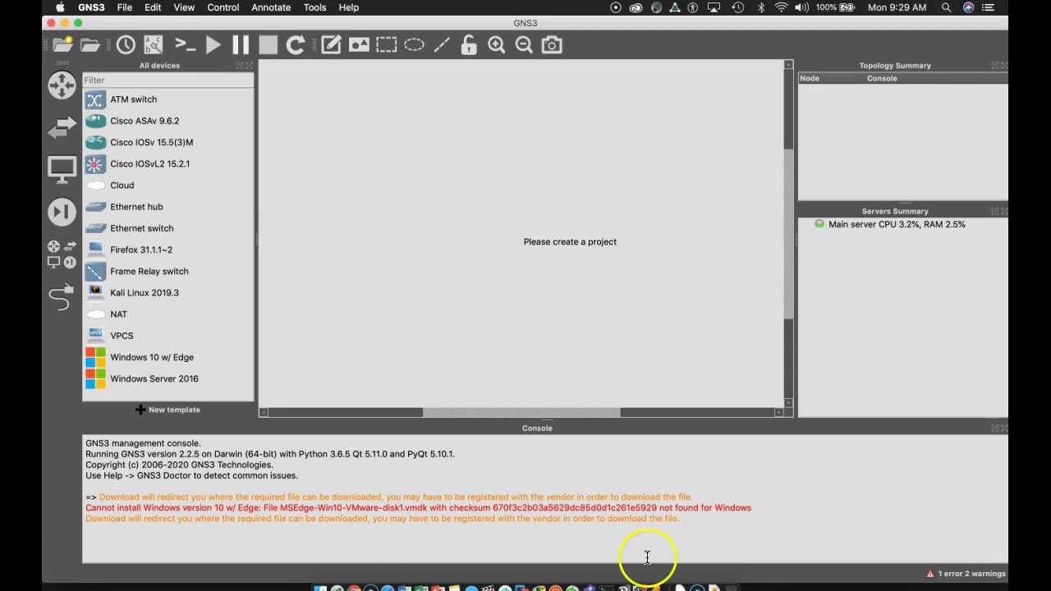
Step: Return to Cyberduck, close the Transfers window, disconnect from the SFTP server, and close the browser window
click(657, 588)
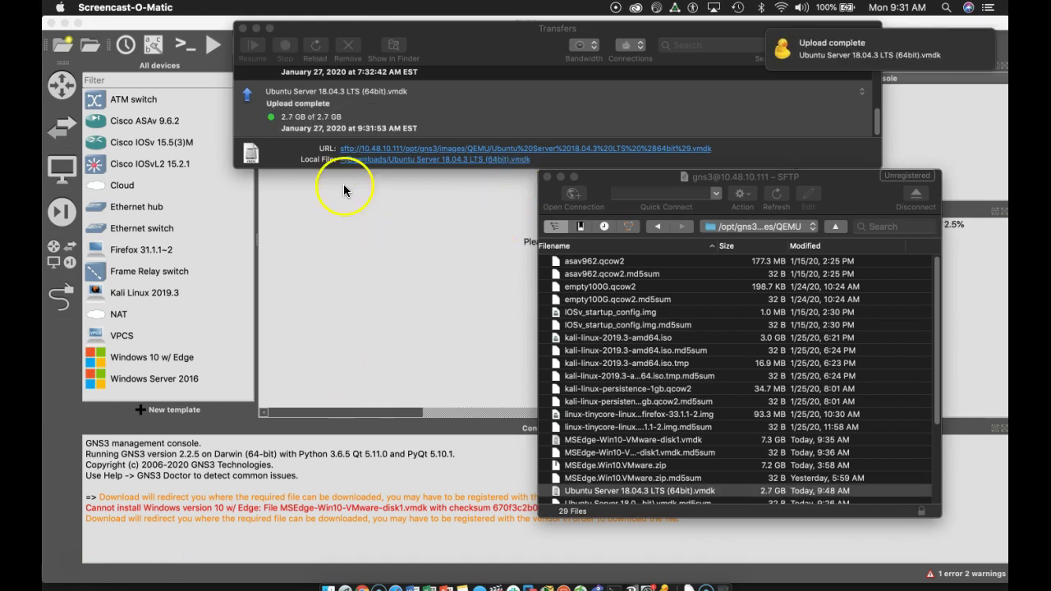
click(243, 29)
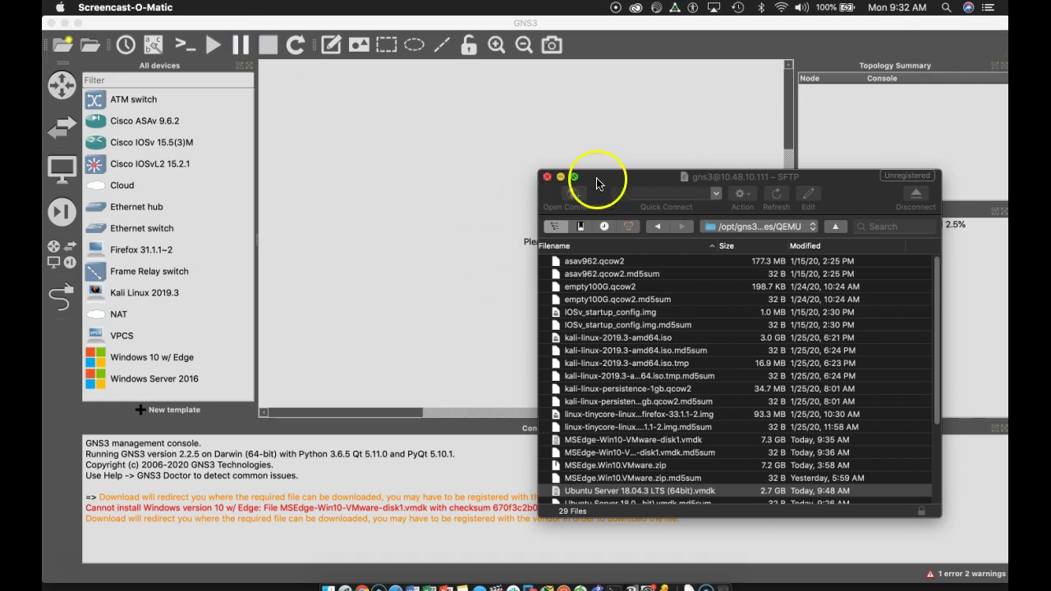
click(916, 196)
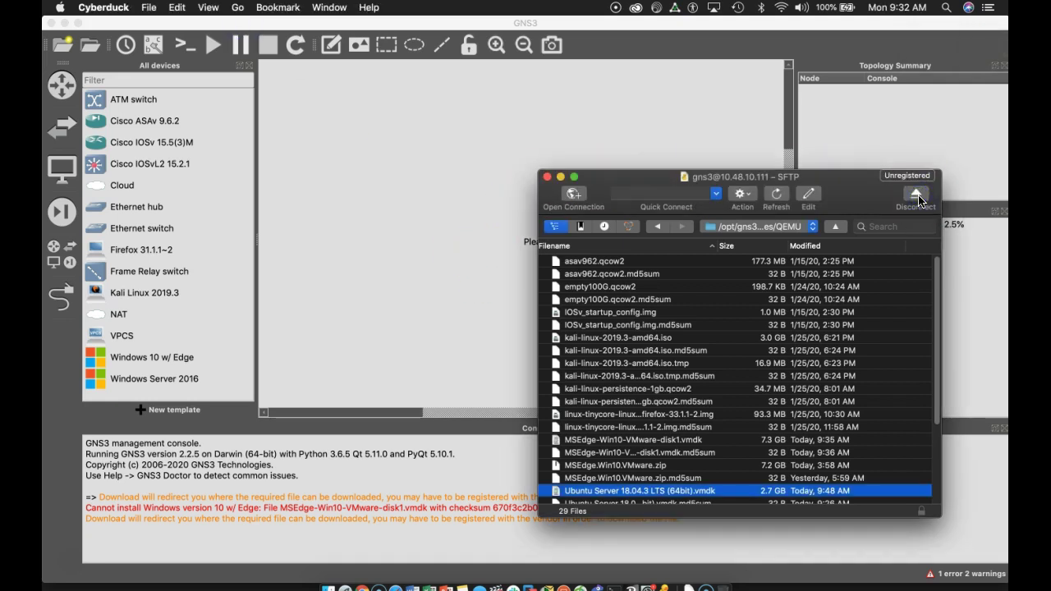
key(super+w)
Step: Move the local Ubuntu Server 18.04.3 LTS (64bit).vmdk in Finder's Downloads folder to the Trash and close the Finder window
click(328, 587)
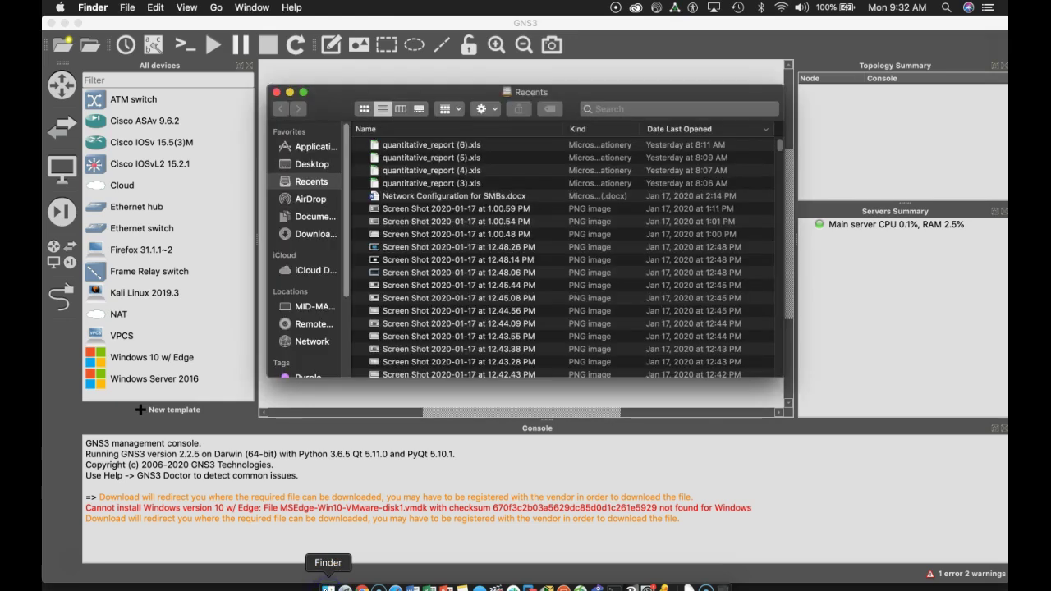
click(325, 235)
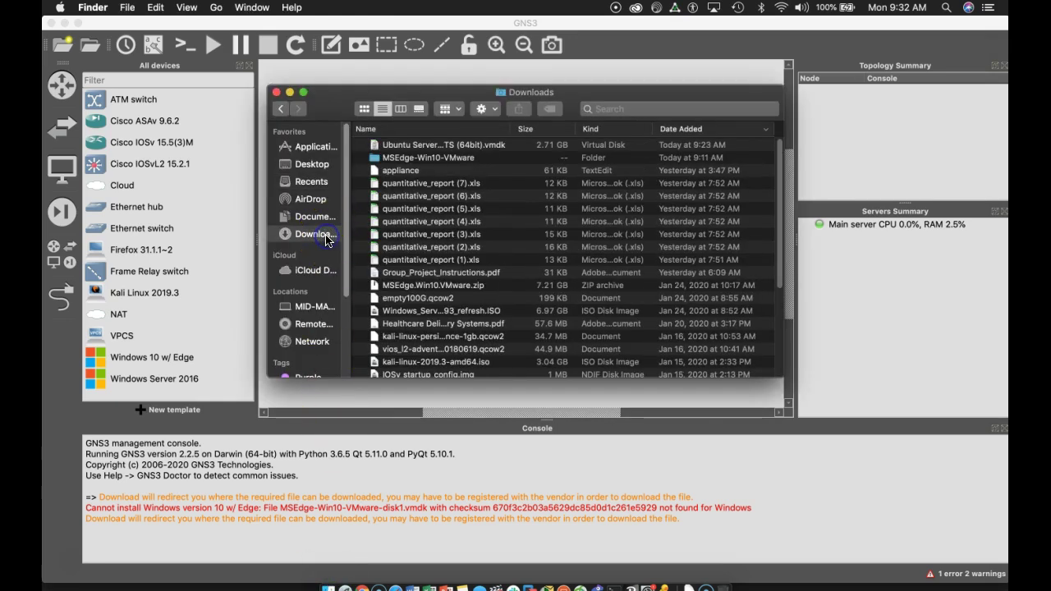
click(482, 145)
right_click(482, 145)
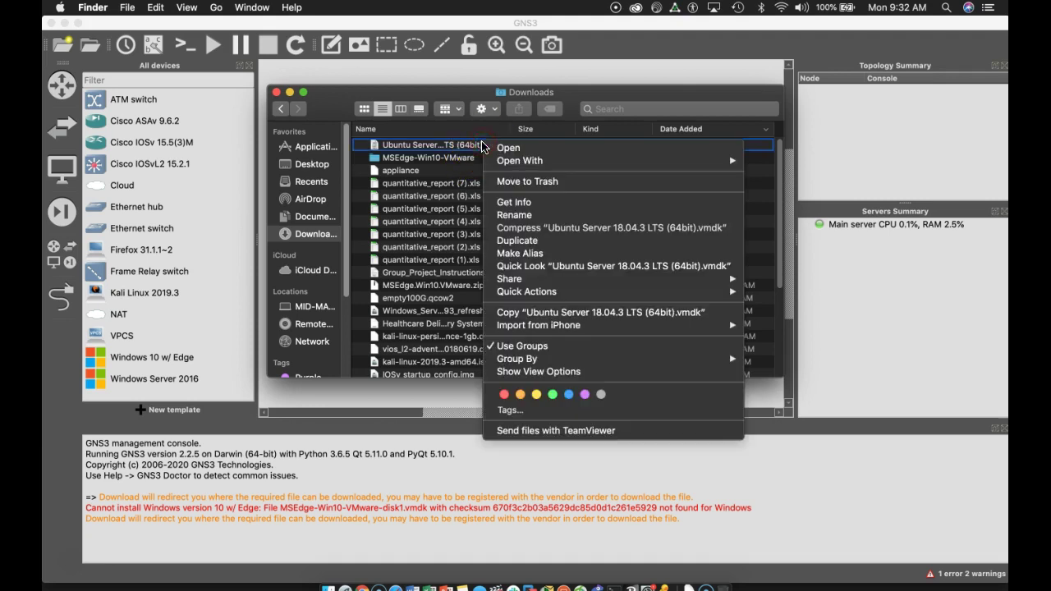
click(511, 184)
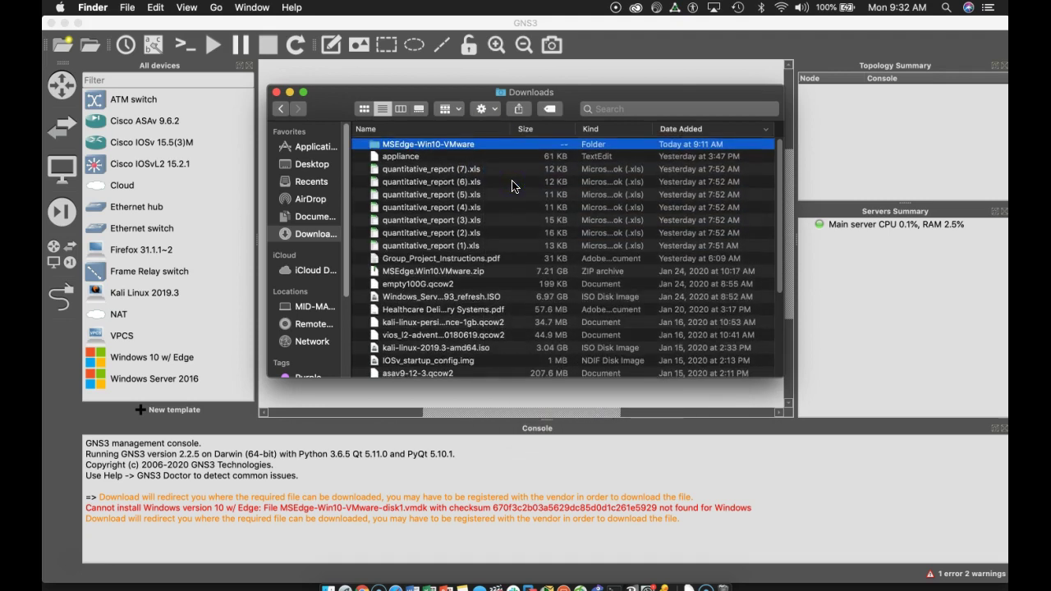
click(276, 93)
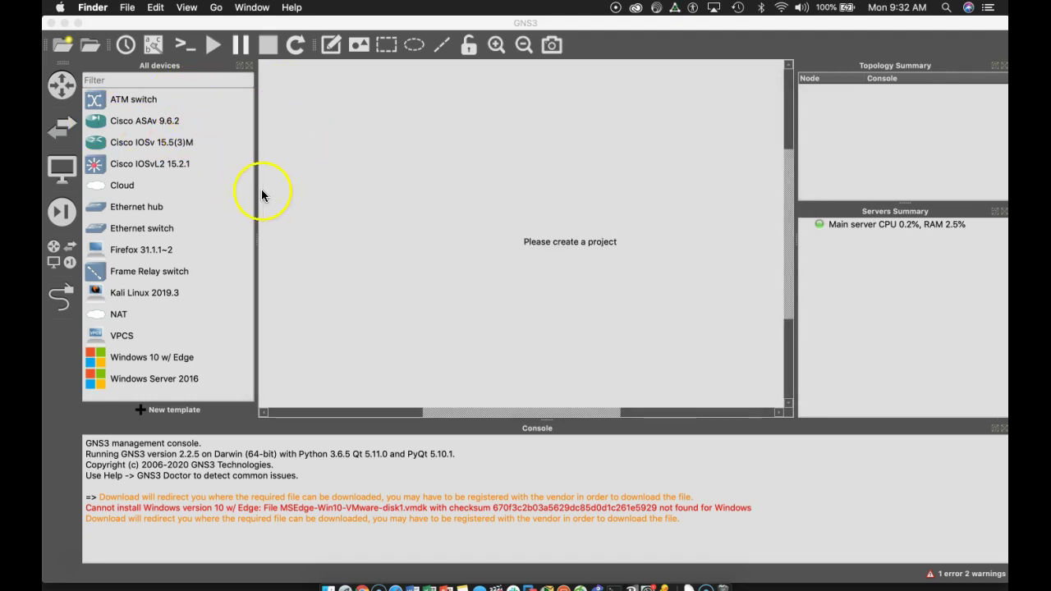
Step: Quit and relaunch GNS3, then dismiss the new project dialog without creating a project
click(397, 216)
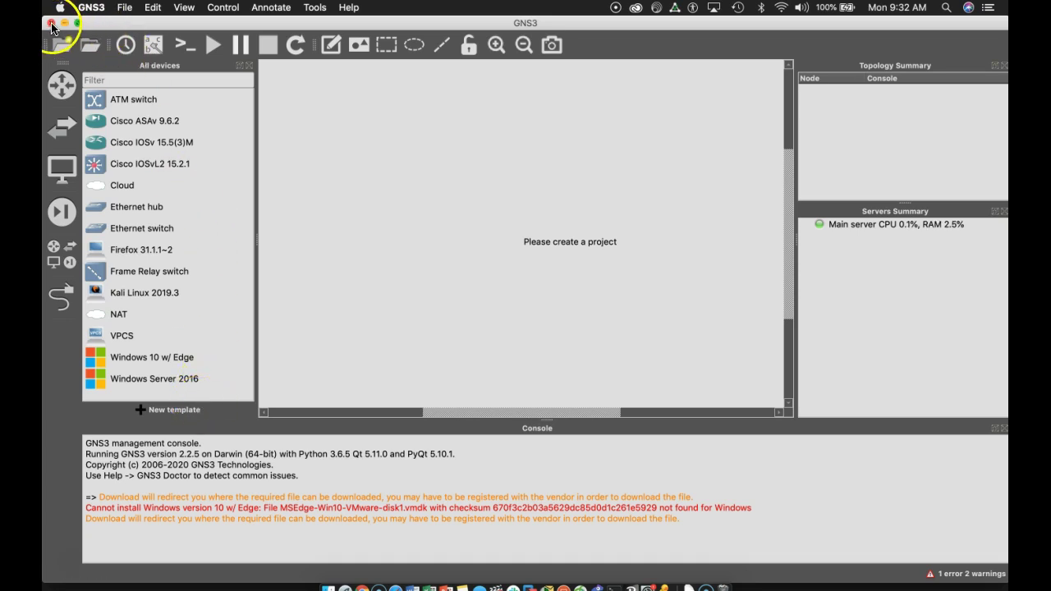
click(92, 8)
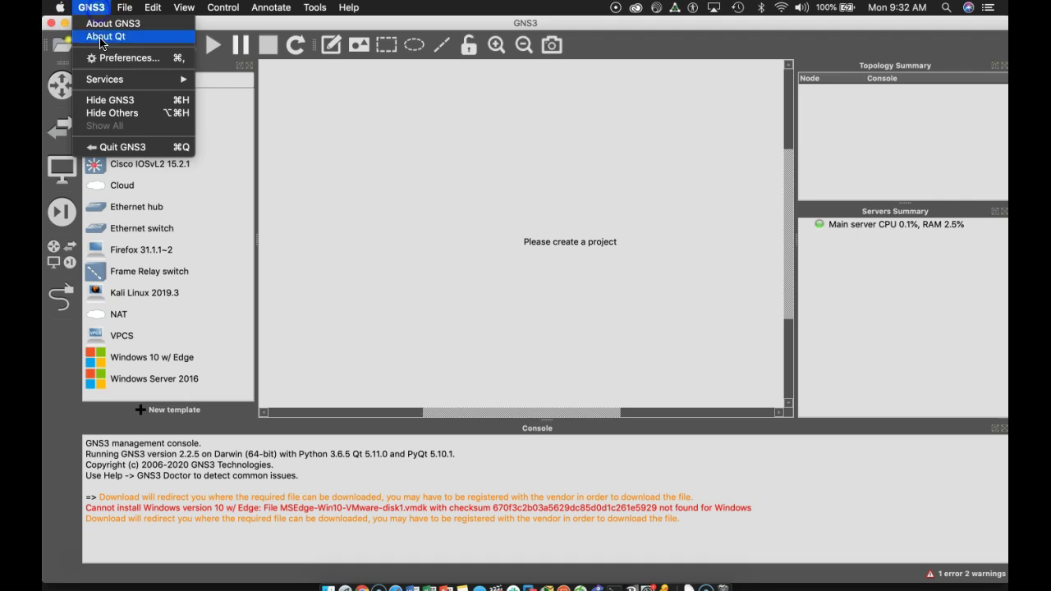
click(121, 147)
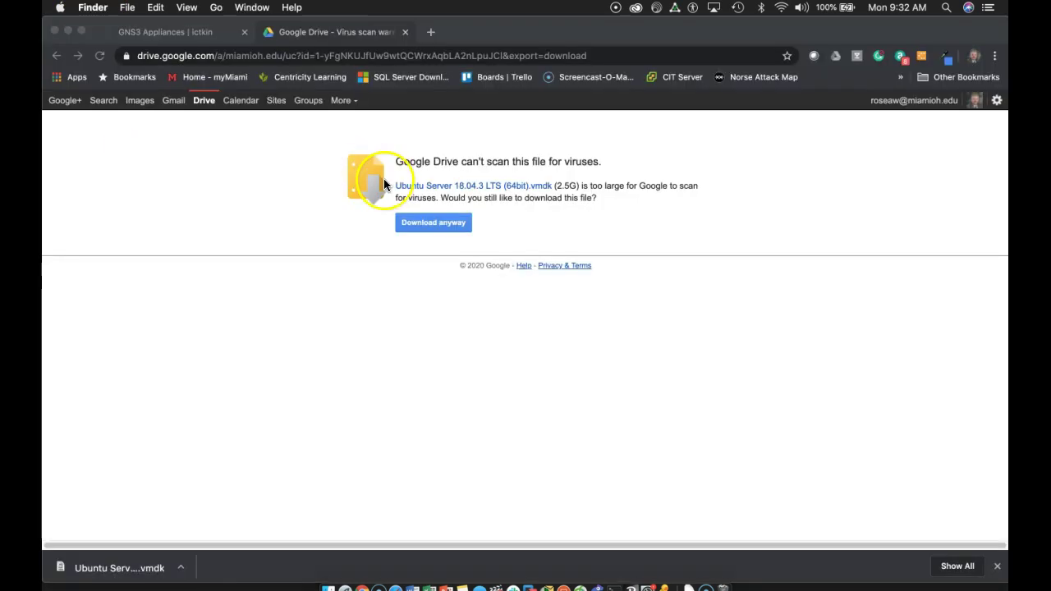
key(super+w)
click(350, 243)
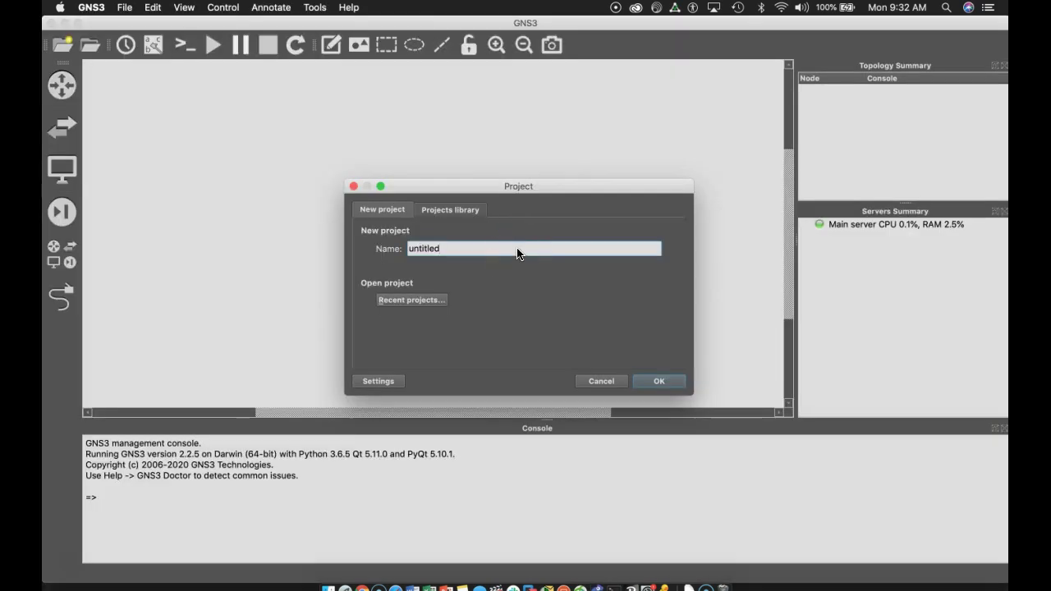
click(607, 382)
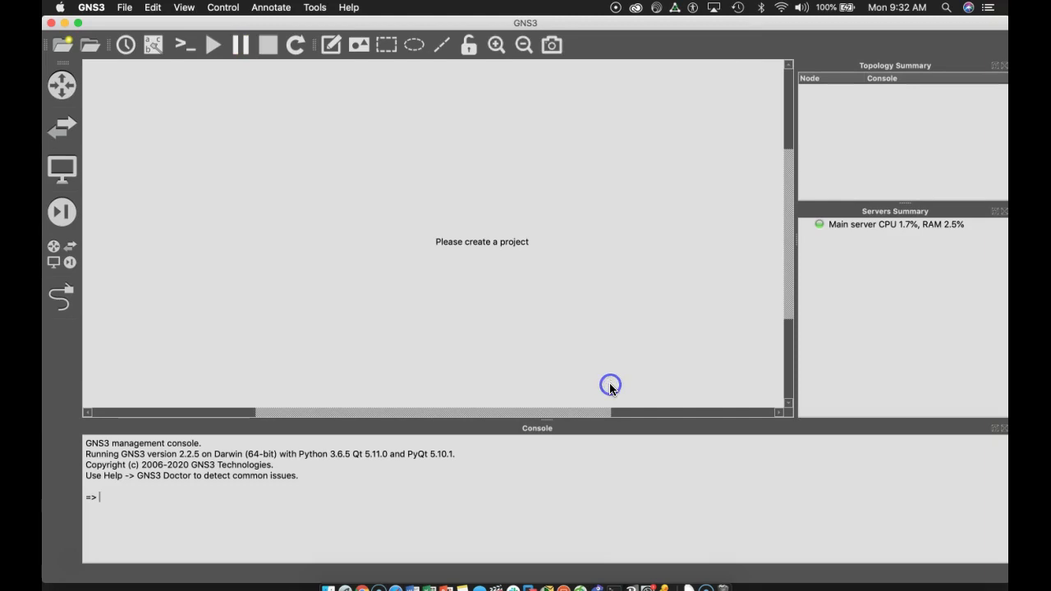
Step: Show all devices and start a new template that installs the Ubuntu Server guest appliance from the GNS3 server
click(62, 256)
click(160, 413)
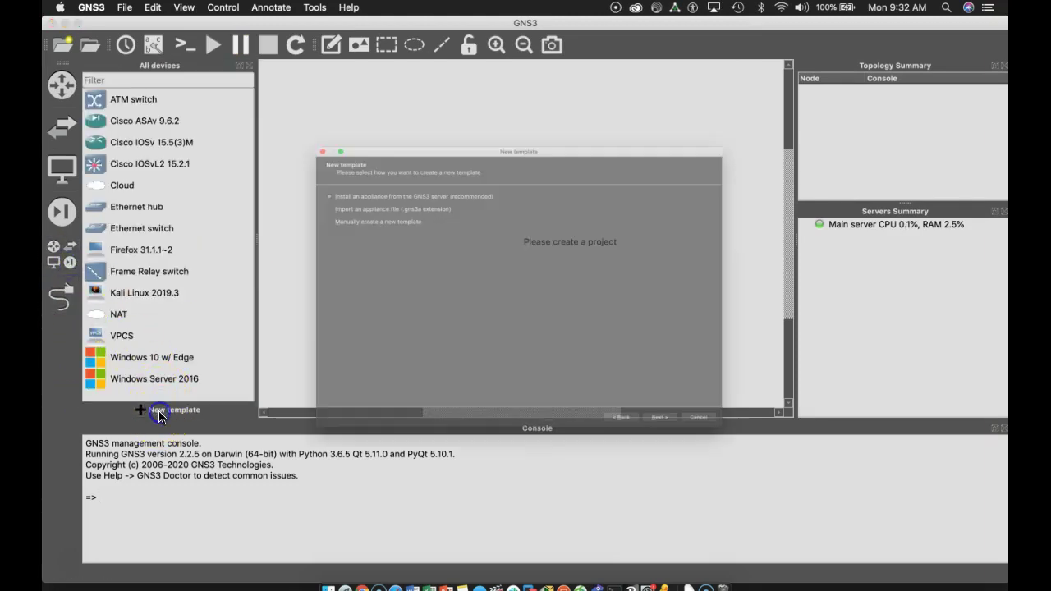
click(732, 488)
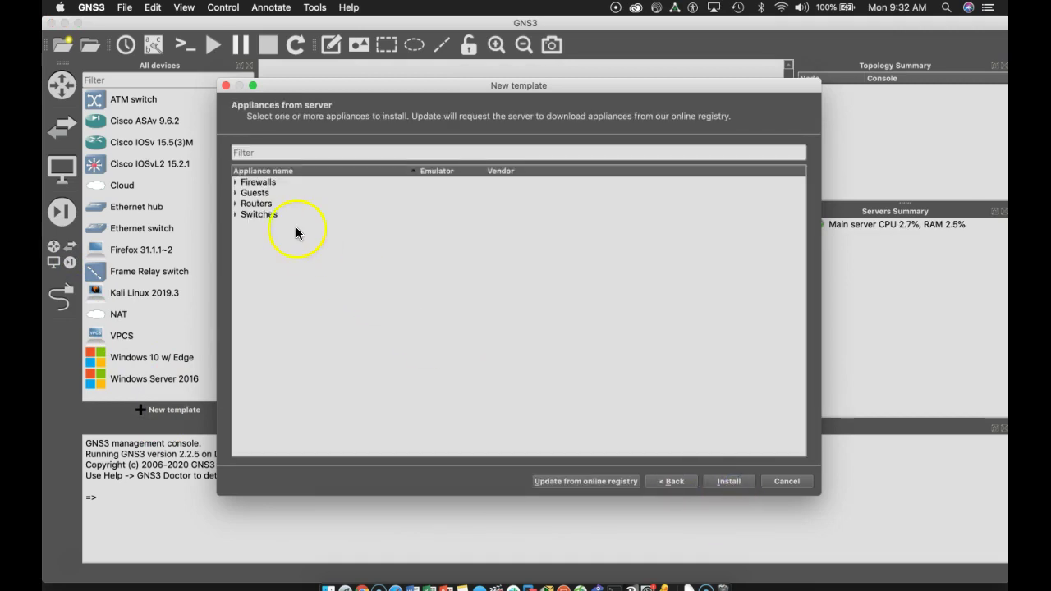
click(239, 191)
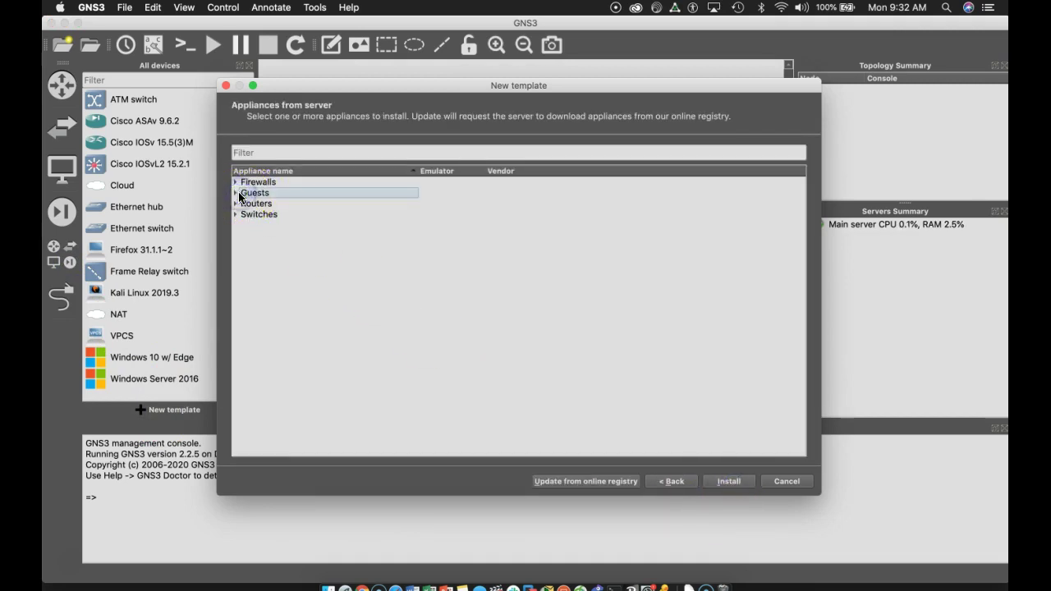
click(235, 191)
scroll(437, 344, down, 10)
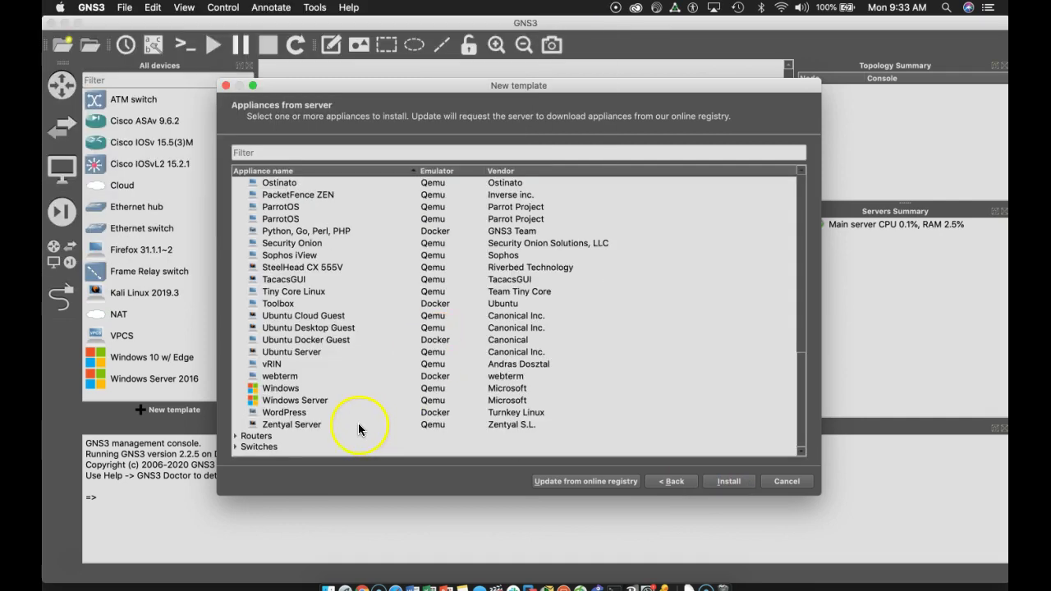
click(329, 353)
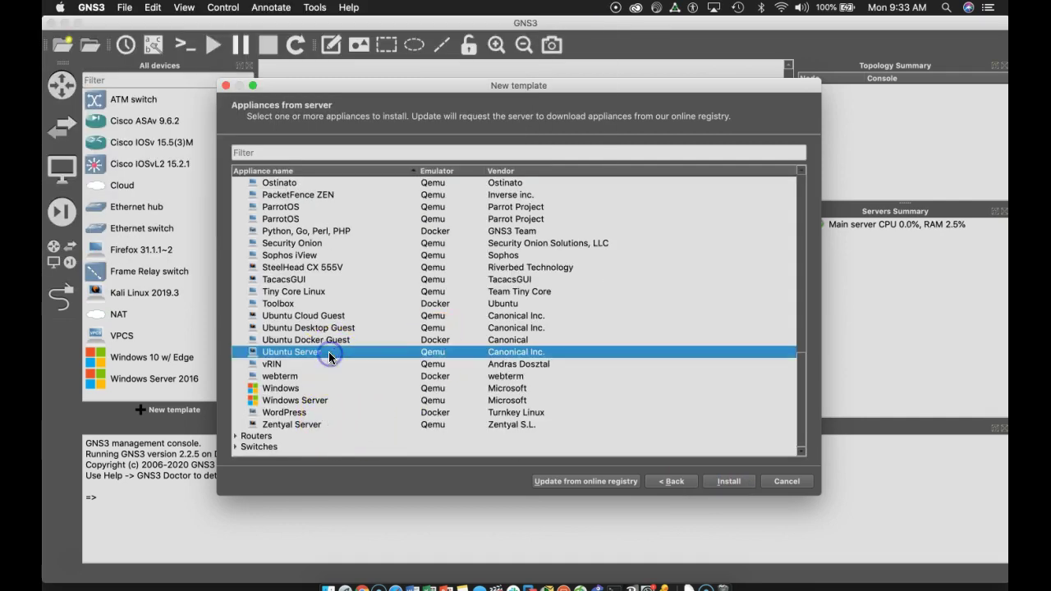
click(710, 481)
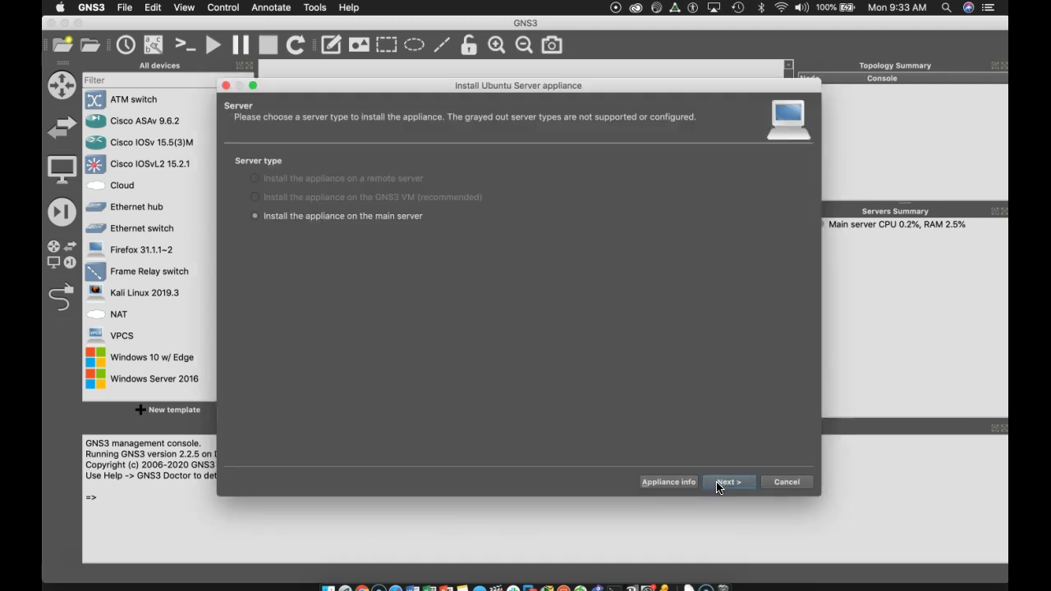
Step: Choose the main server for the Ubuntu Server appliance, continue to its required files, and refresh the list
click(721, 486)
click(724, 486)
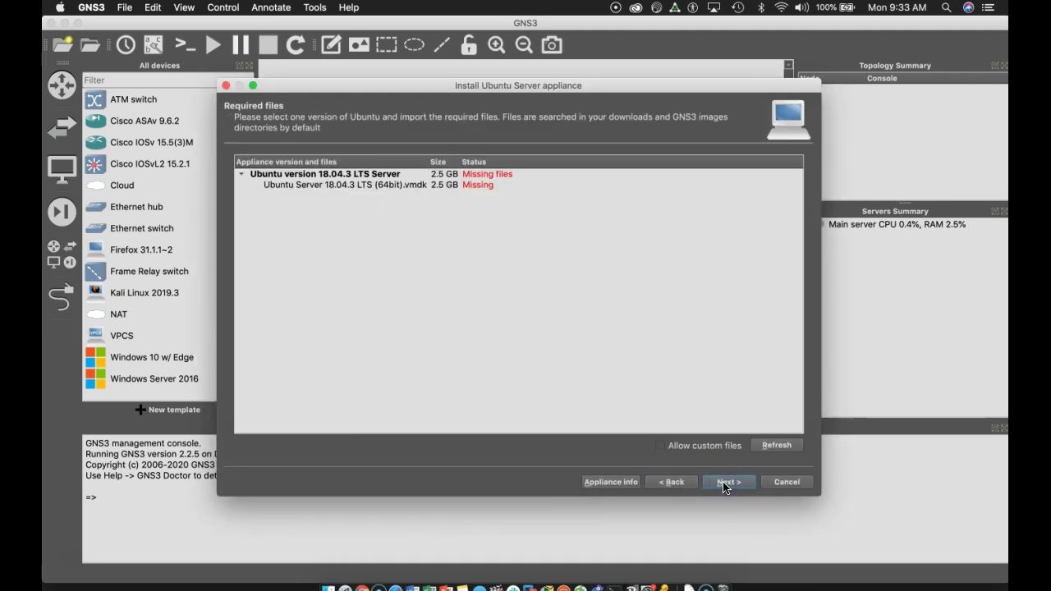
click(771, 452)
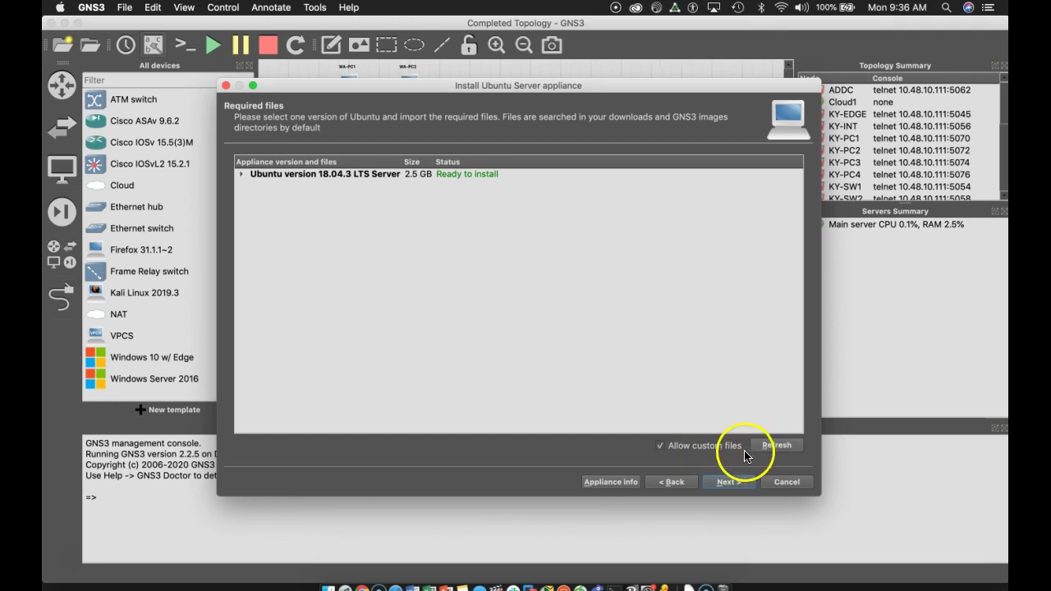
Step: Refresh the required files, install Ubuntu version 18.04.3 LTS Server, and finish the appliance setup to create its template
click(768, 446)
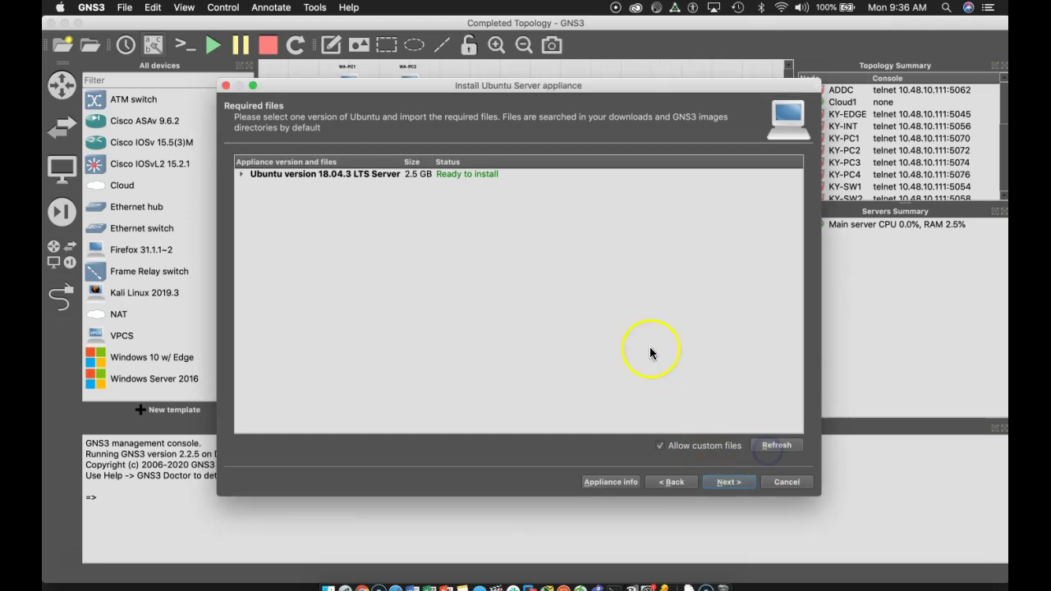
click(465, 175)
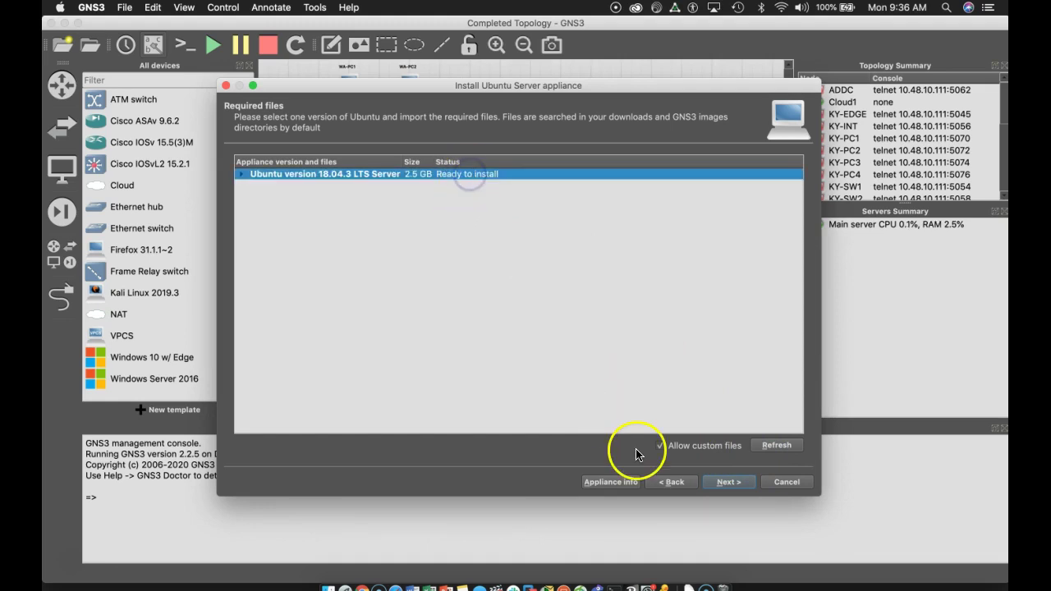
click(720, 483)
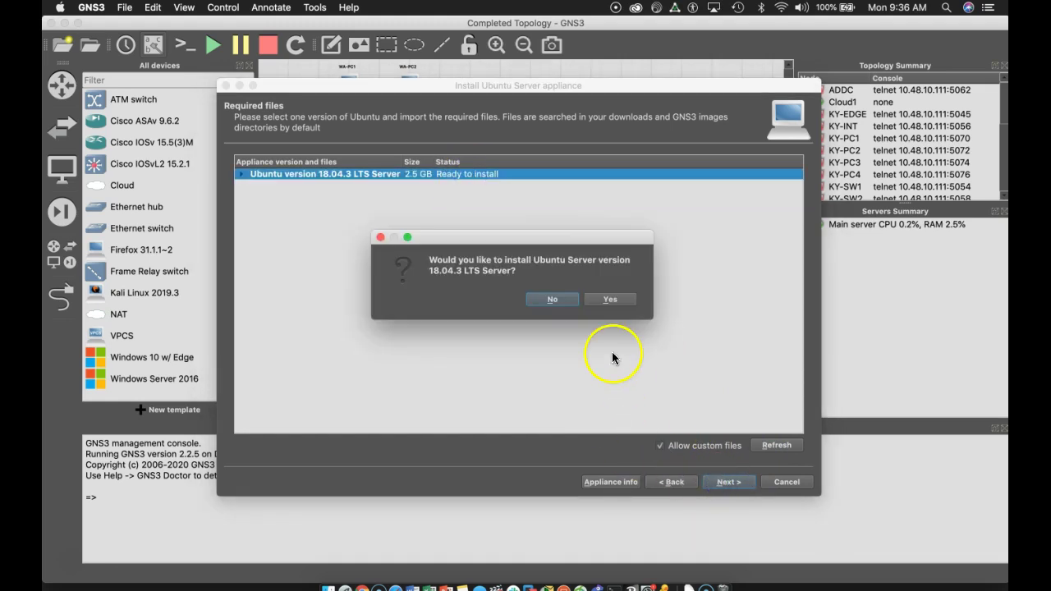
click(610, 300)
click(610, 300)
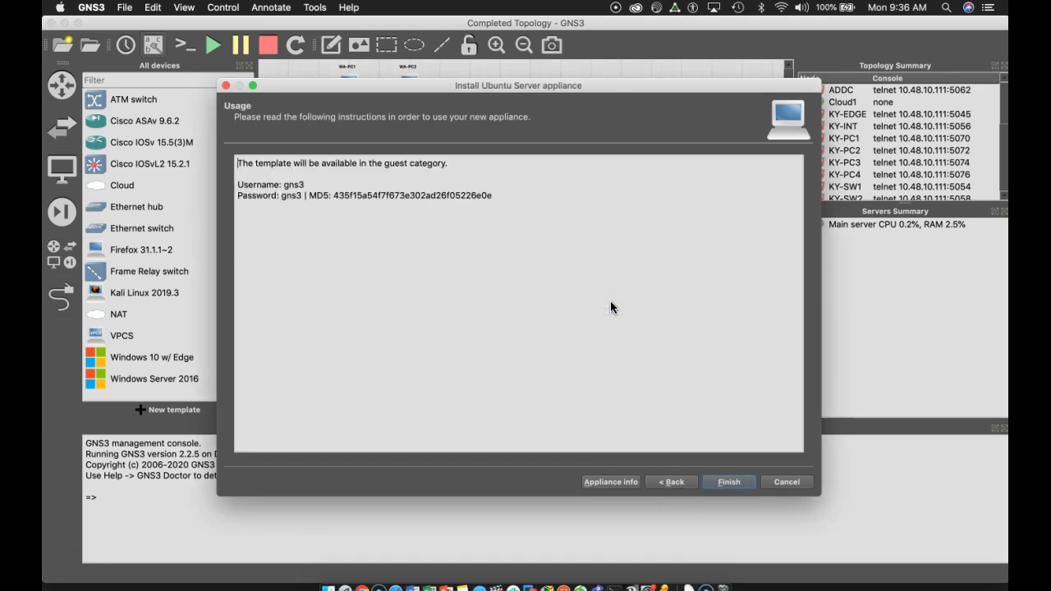
click(724, 485)
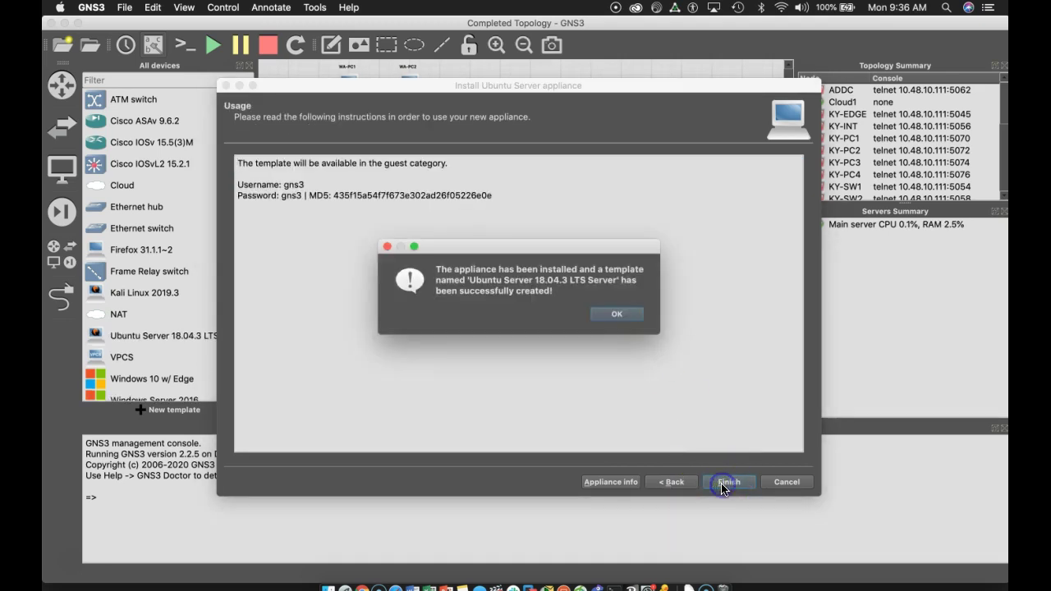
click(632, 320)
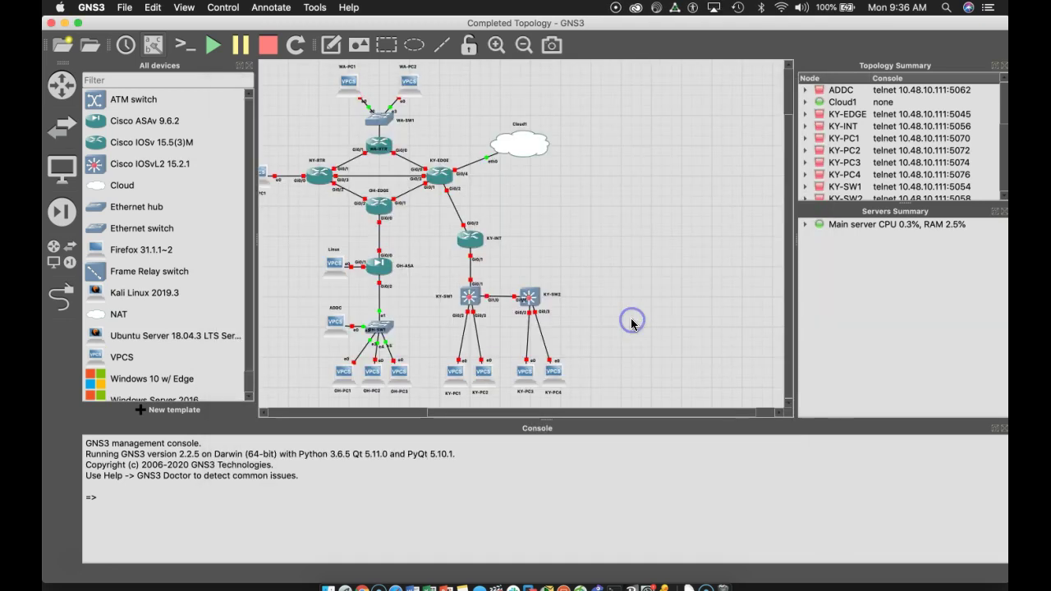
Step: Add an Ubuntu Server 18.04.3 LTS Server node to the empty canvas area east of the KY-INT router
scroll(225, 269, down, 1)
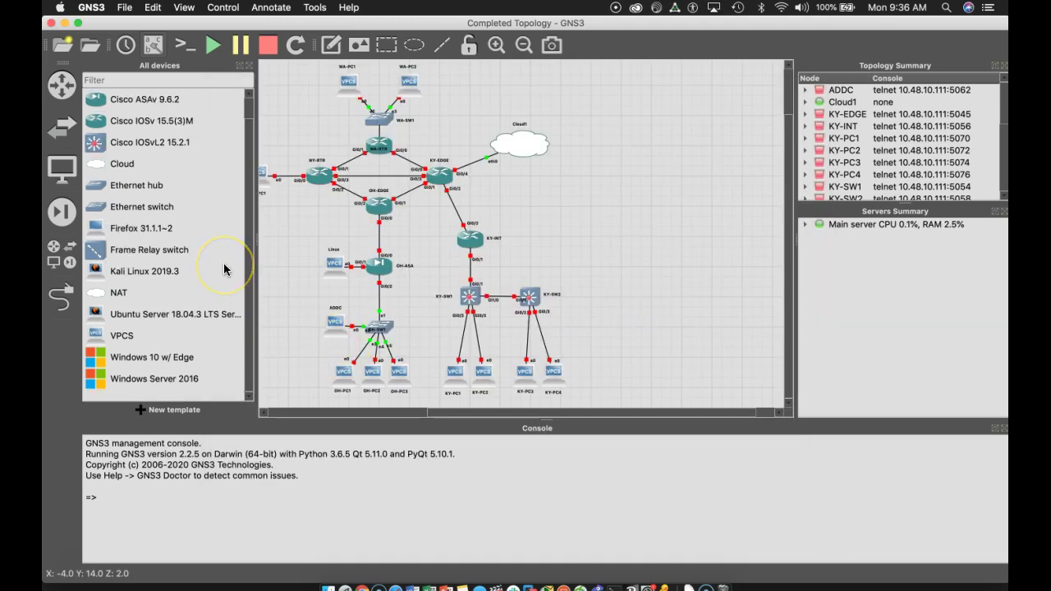
click(201, 313)
mouse_move(203, 320)
mouse_down()
mouse_move(569, 214)
mouse_move(604, 228)
mouse_move(616, 247)
mouse_up()
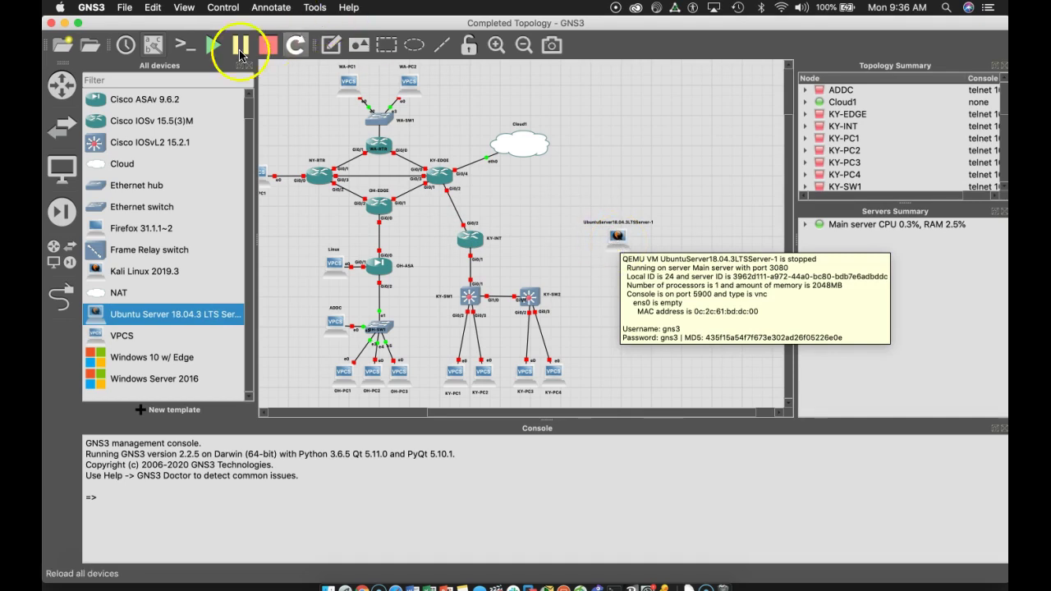
Step: Start all devices in the topology and open the console of the new Ubuntu Server node
click(213, 45)
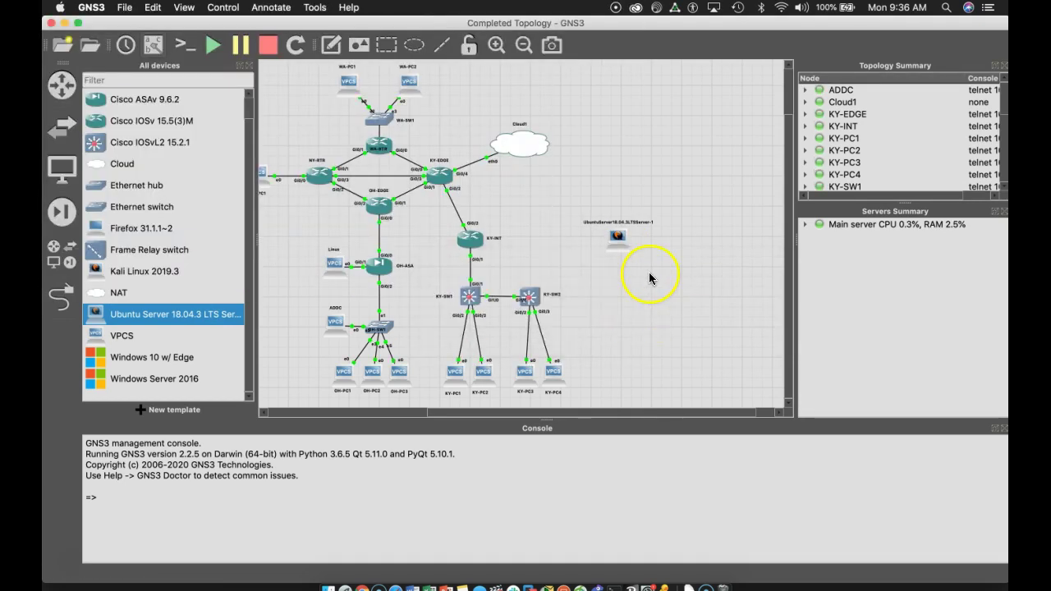
right_click(618, 244)
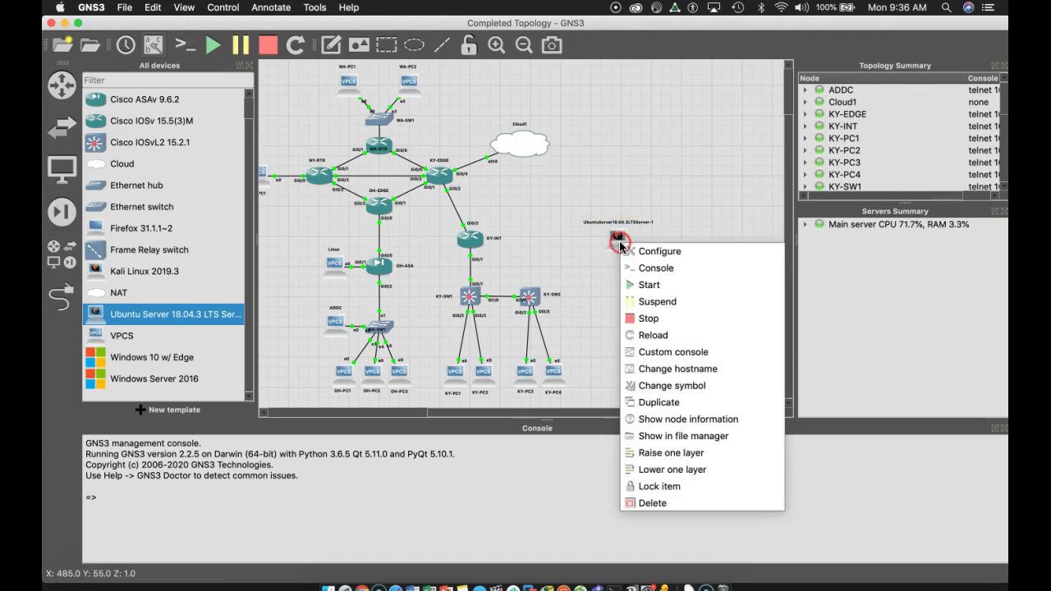
click(643, 268)
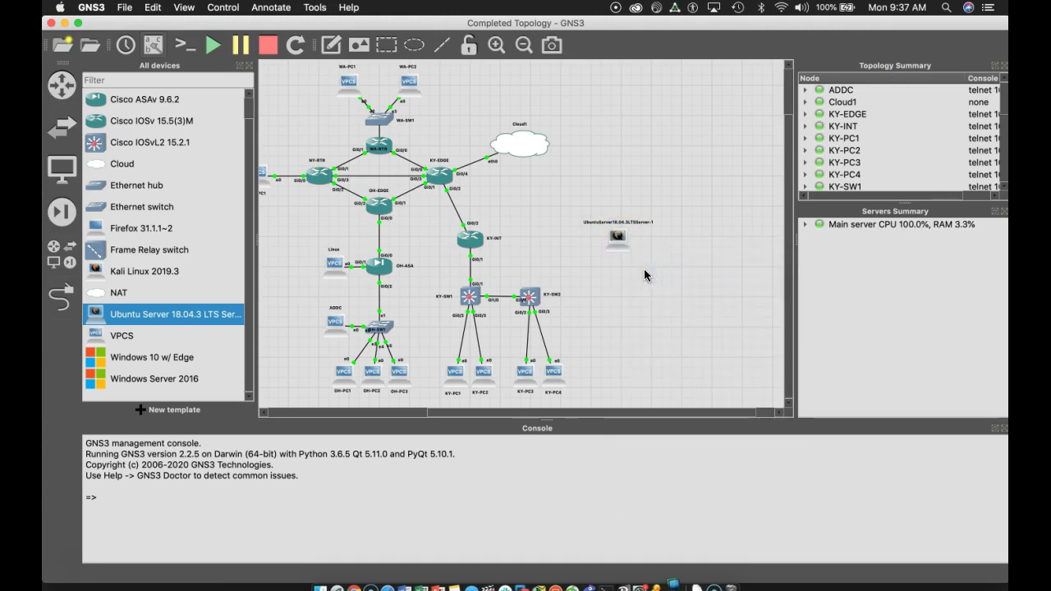
Step: Locate the Ubuntu Server node in the topology summary to check its running status and console type
scroll(953, 180, down, 1)
scroll(953, 179, down, 8)
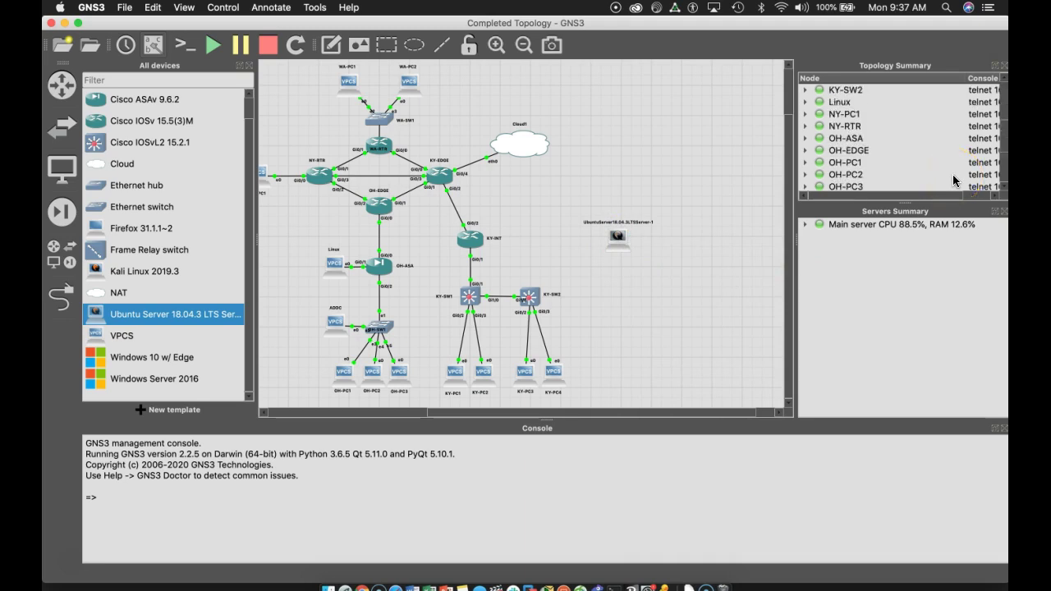
scroll(952, 180, up, 2)
scroll(952, 174, down, 9)
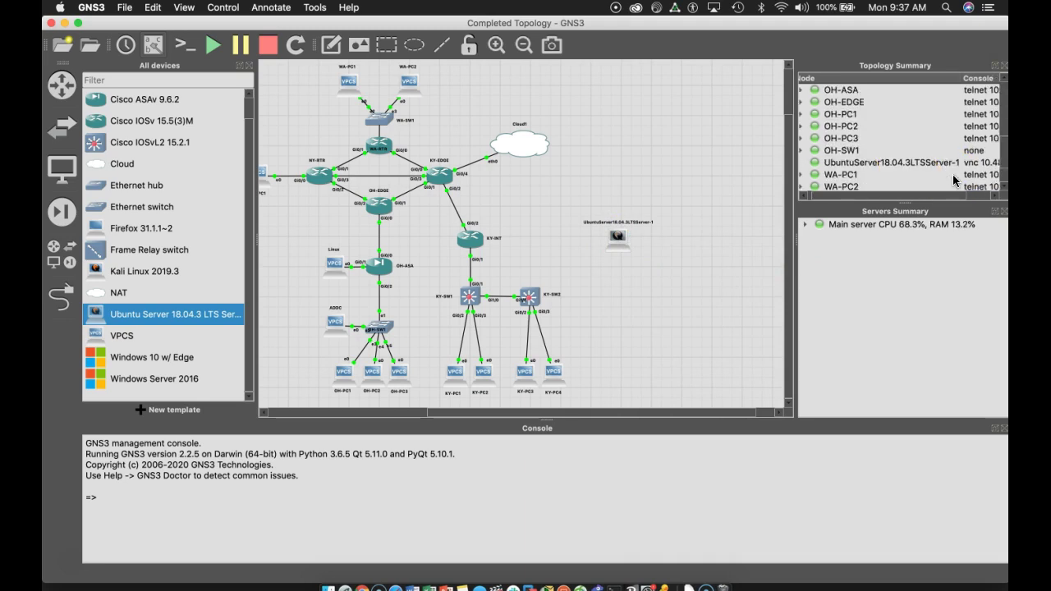
click(835, 128)
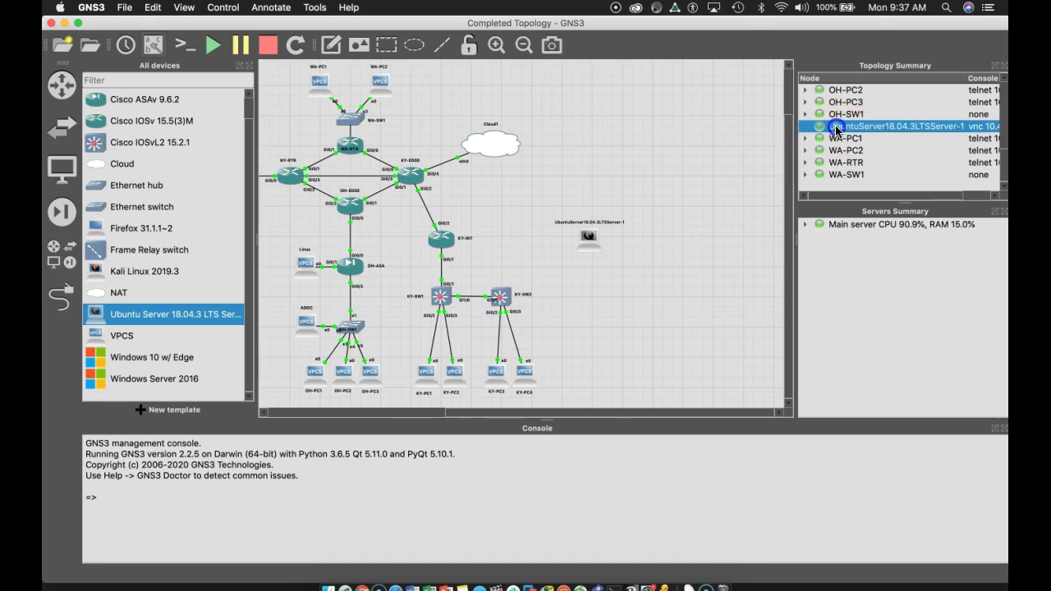
click(720, 129)
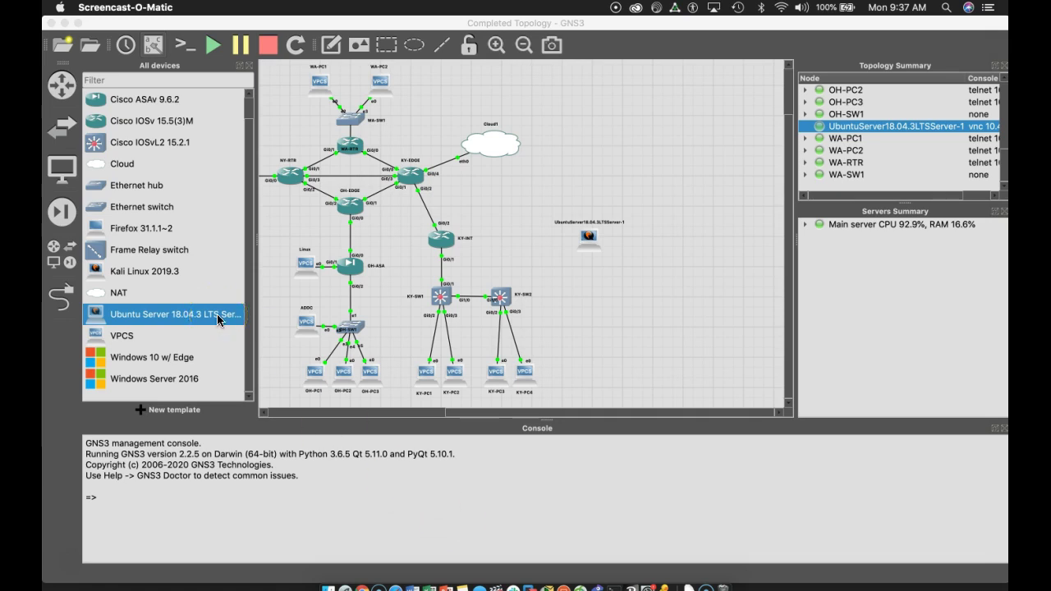
scroll(217, 320, up, 1)
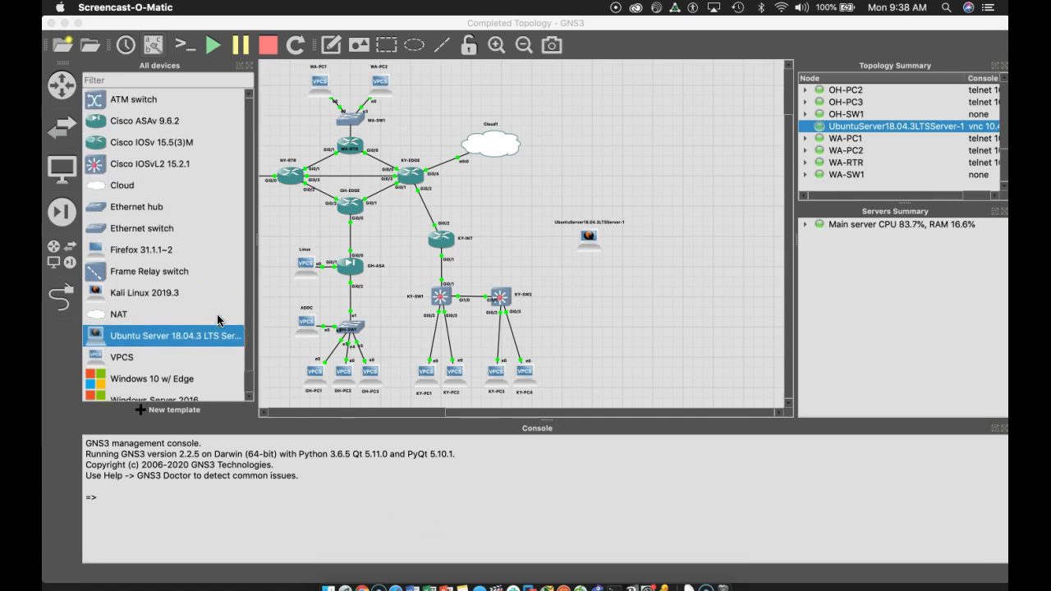
click(226, 527)
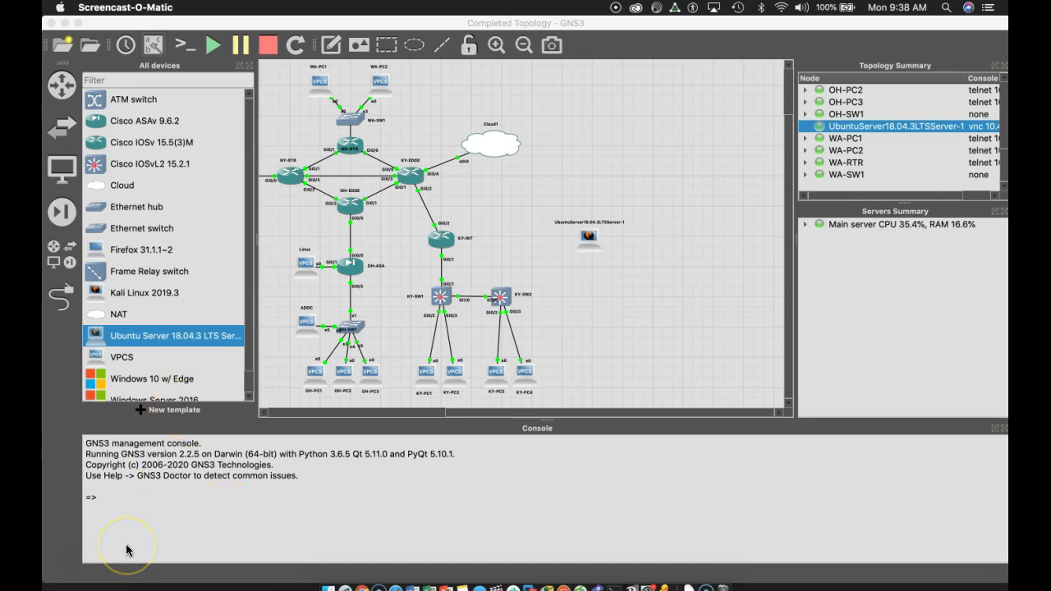
click(89, 544)
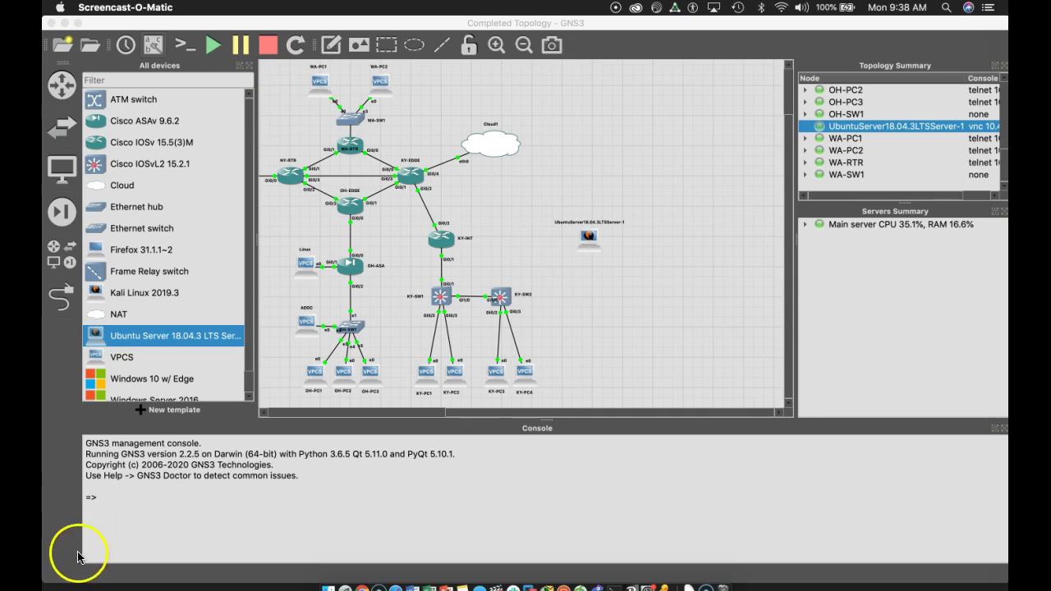